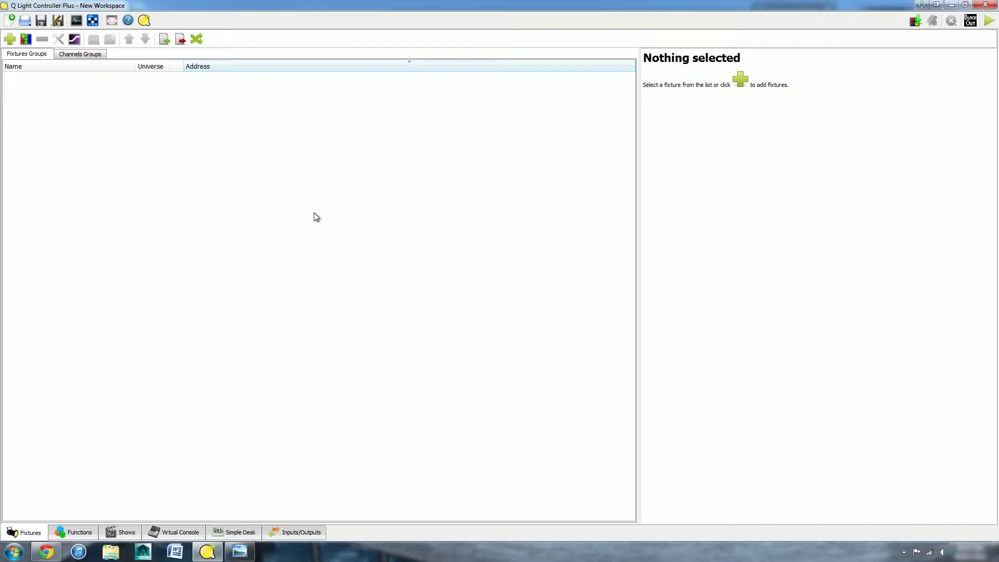
- Switch the empty new workspace from its fixtures to its Functions list
click(71, 532)
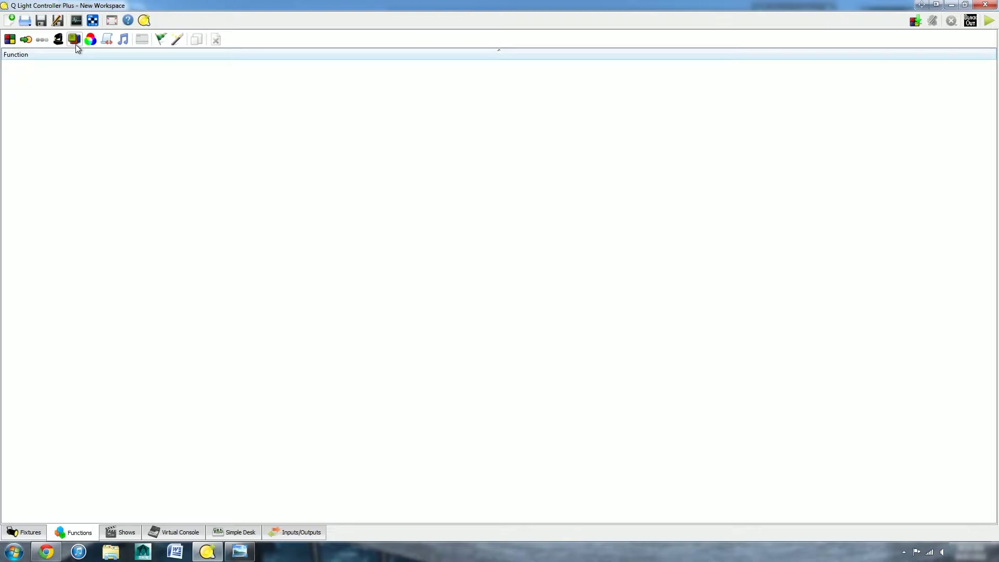
- Open the PeJayCee_Tutorial_003_Functions_Start.qxw workspace
click(25, 21)
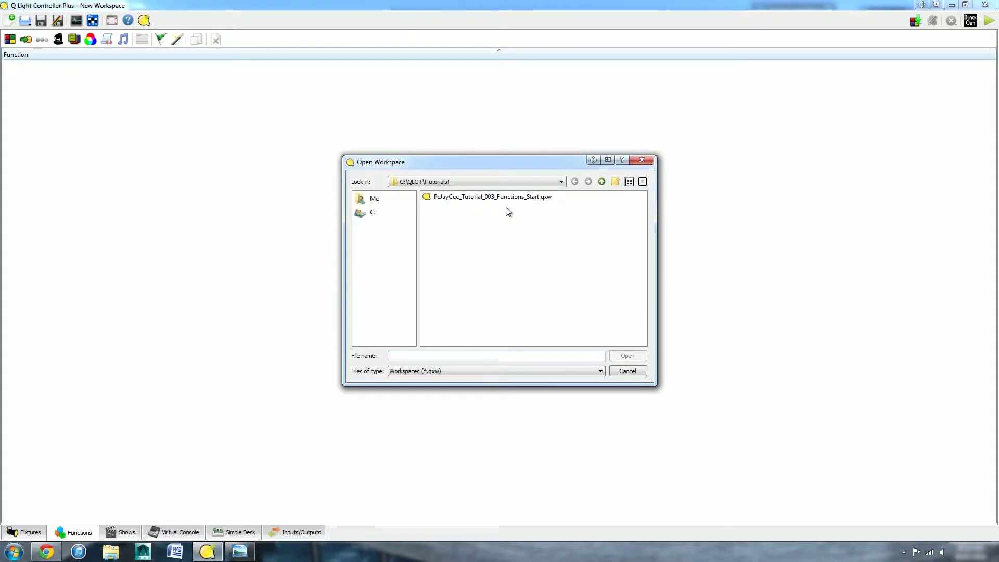
click(485, 198)
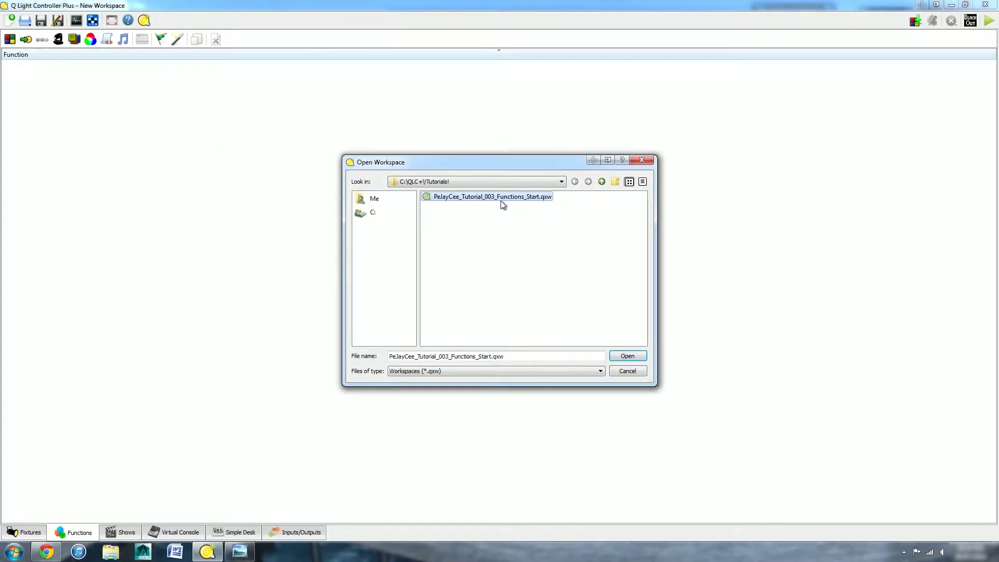
click(628, 356)
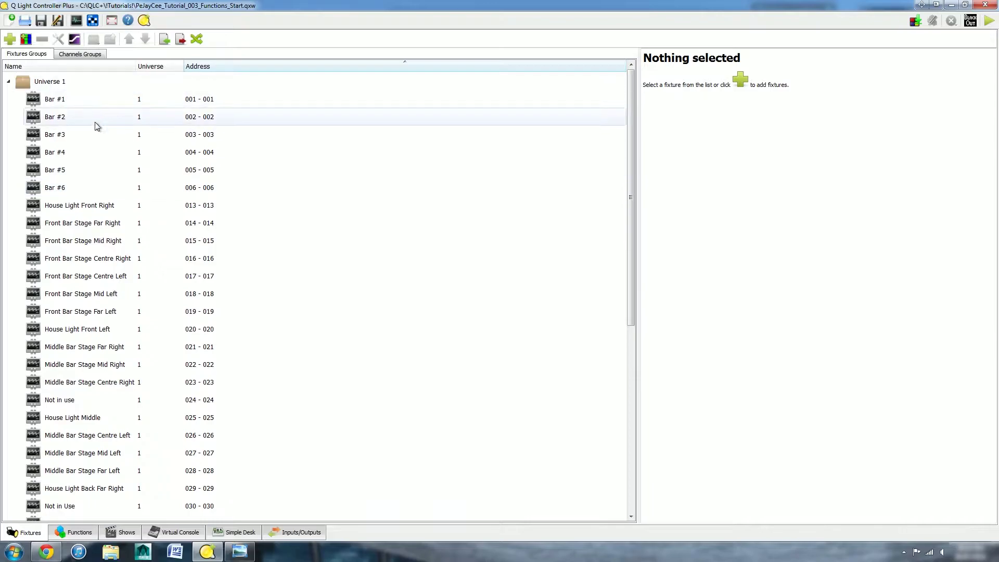
- Review the details of a bar fixture and the Q-Beam 260-LED fixture
click(102, 99)
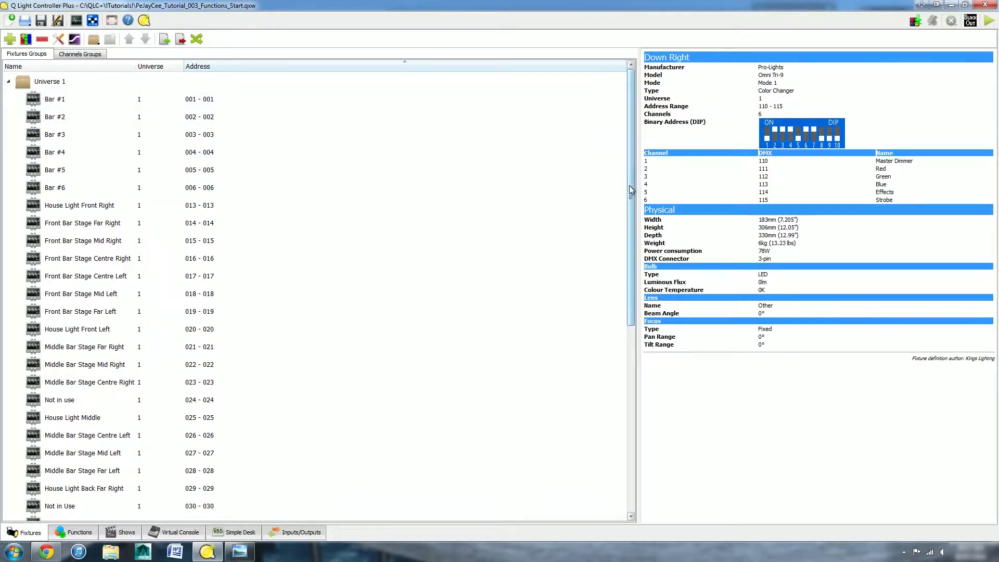
drag(629, 194, 335, 350)
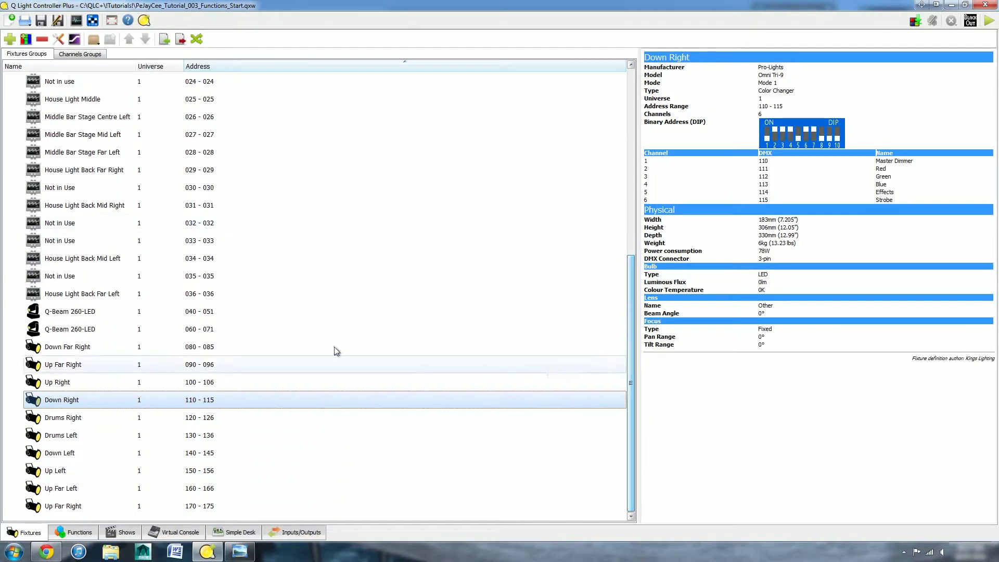
click(73, 314)
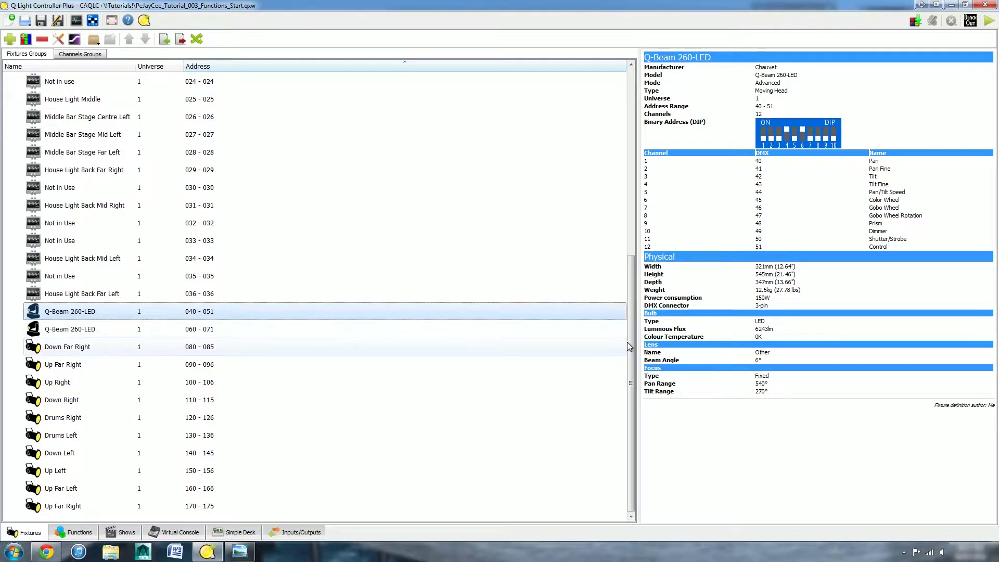
drag(627, 342, 275, 198)
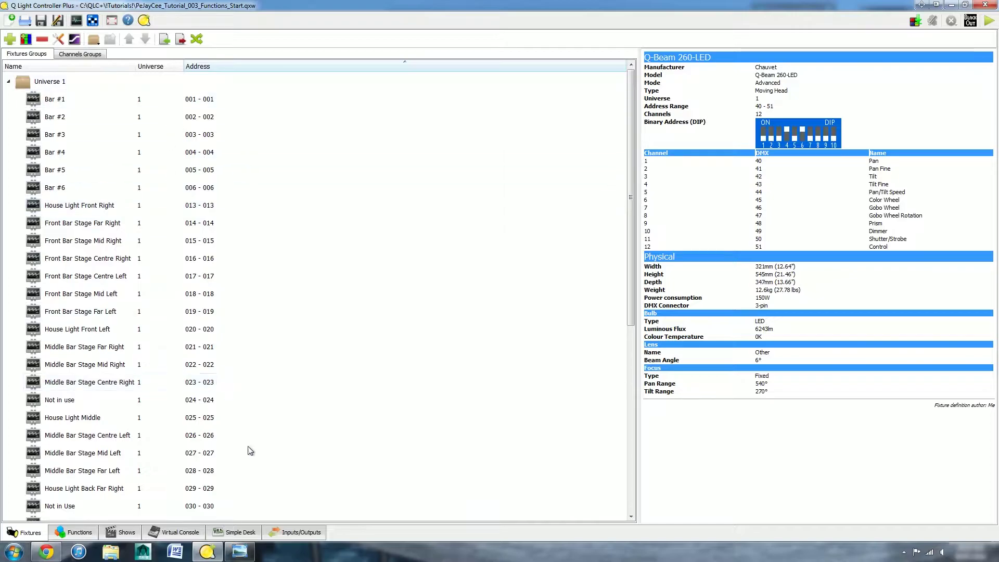
click(245, 551)
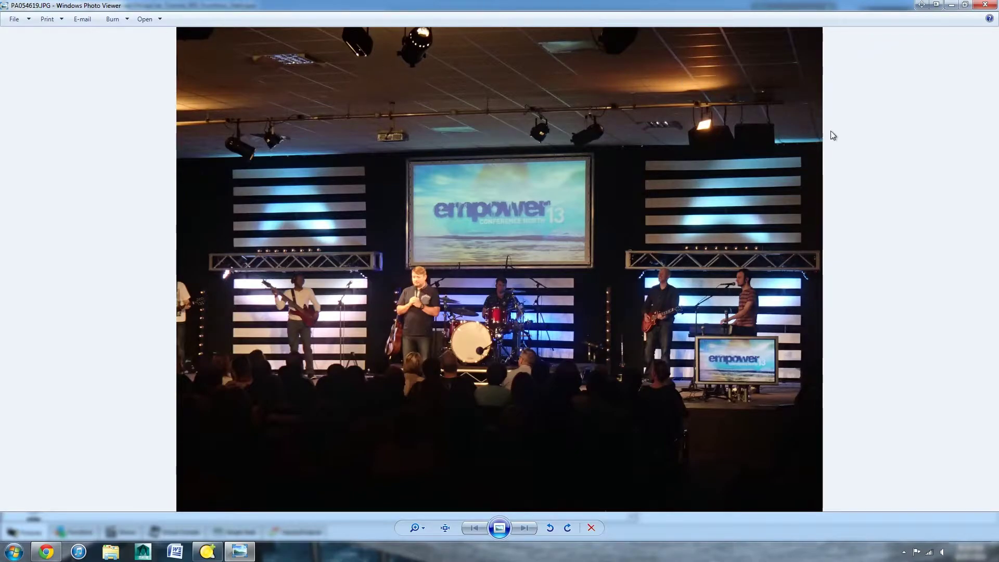
click(952, 5)
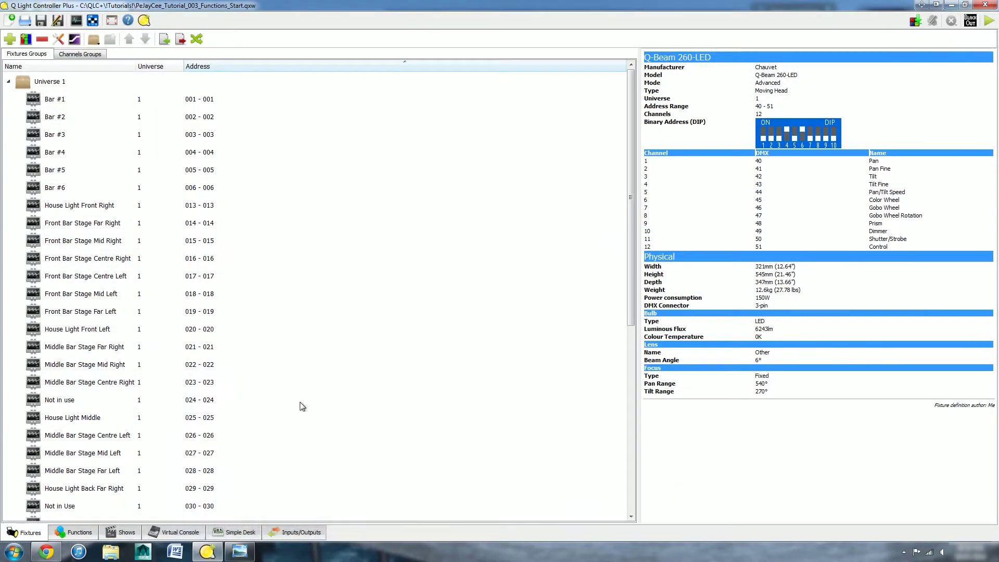
click(47, 552)
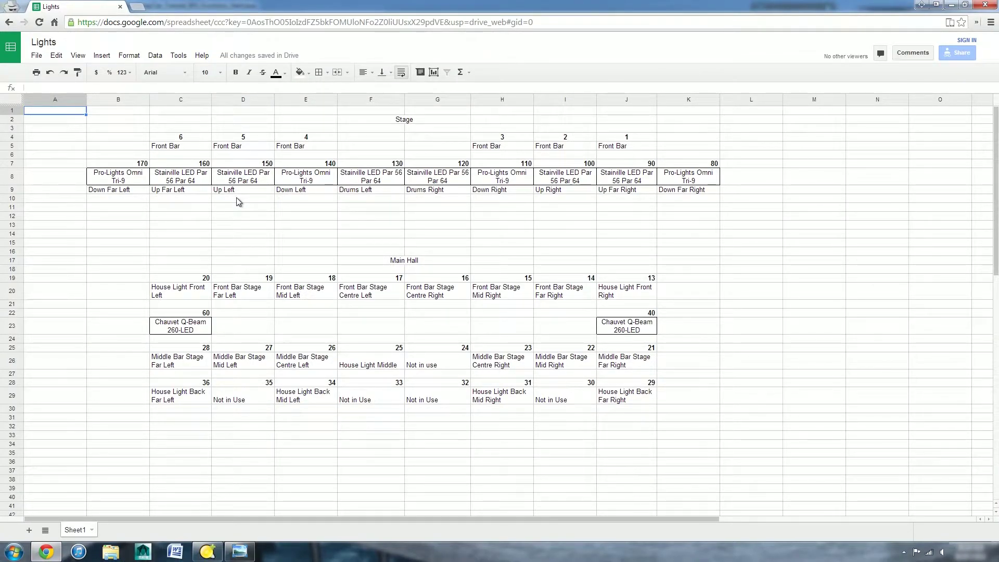
click(632, 145)
click(563, 151)
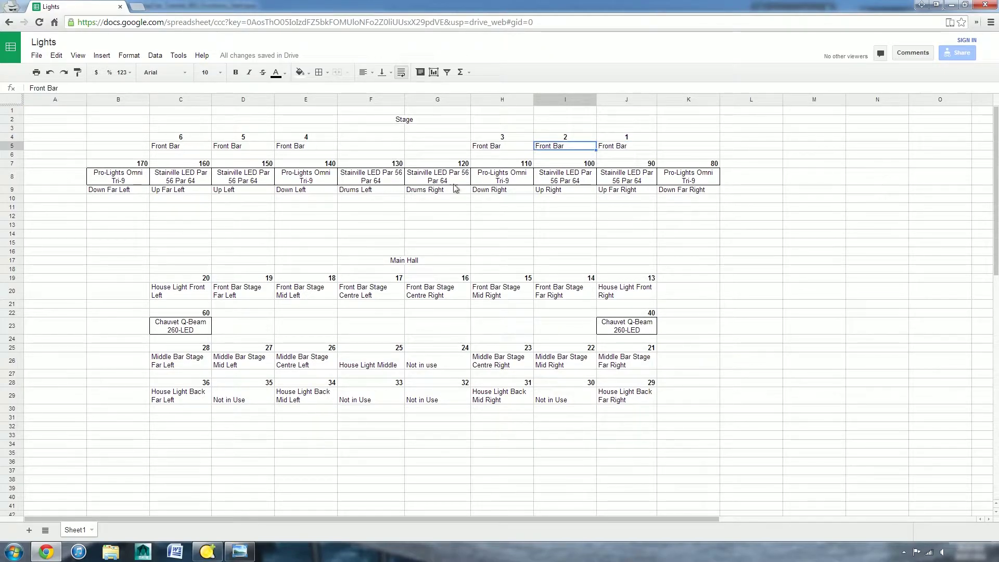
click(628, 138)
click(568, 138)
click(507, 138)
click(302, 136)
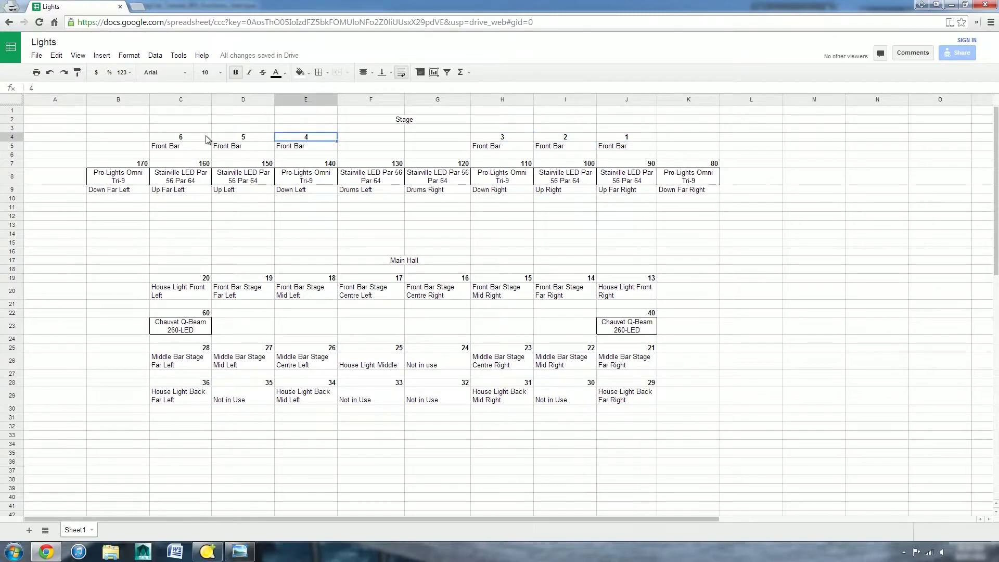
click(630, 281)
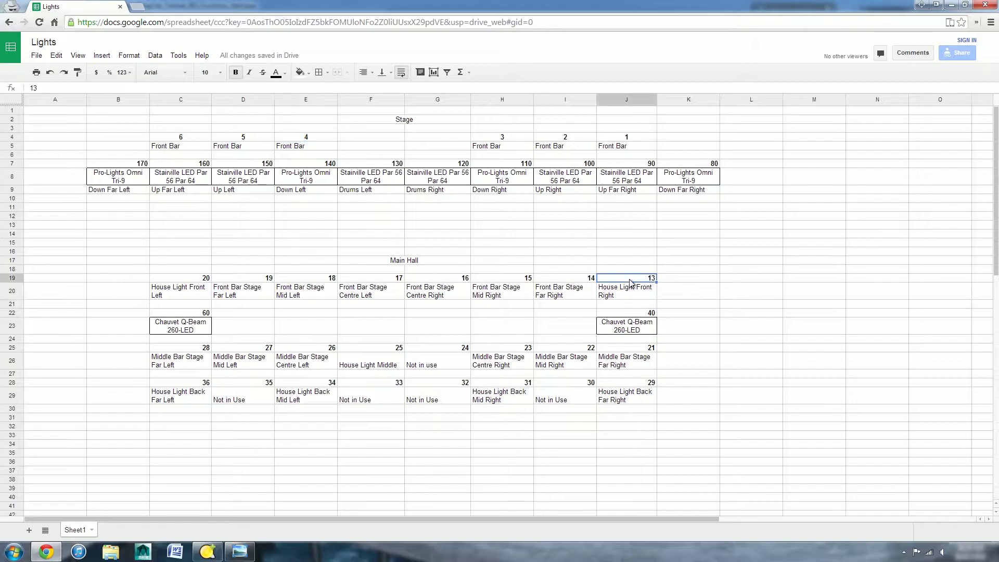
click(952, 4)
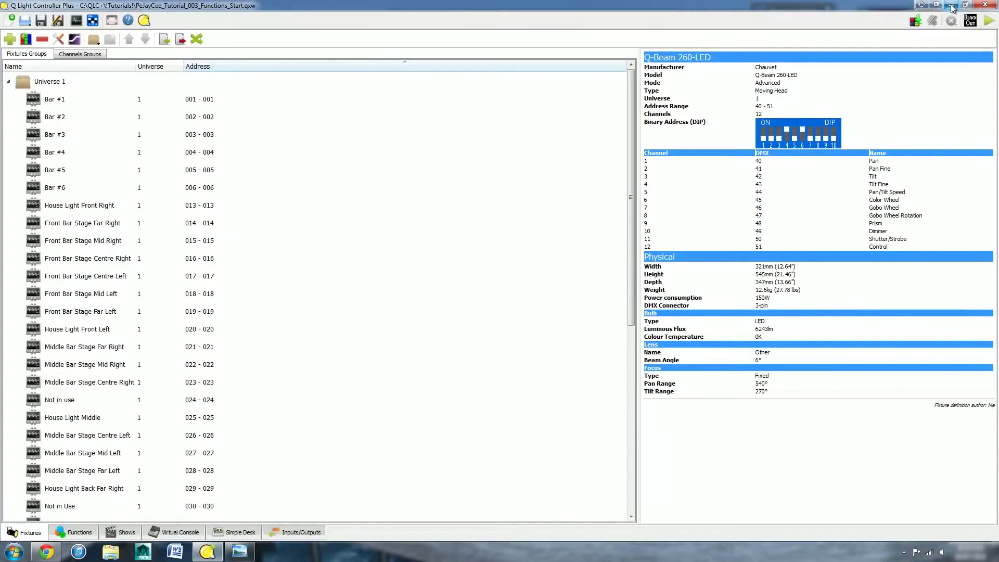
- Select House Light Front Right and open the Fixture Monitor, resized beside the fixture list
click(88, 210)
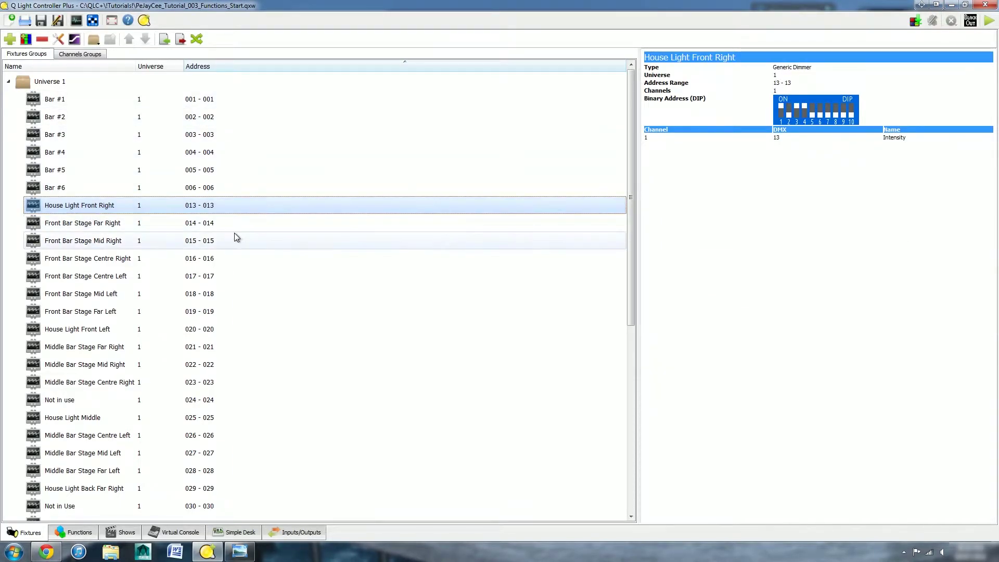
scroll(282, 252, down, 6)
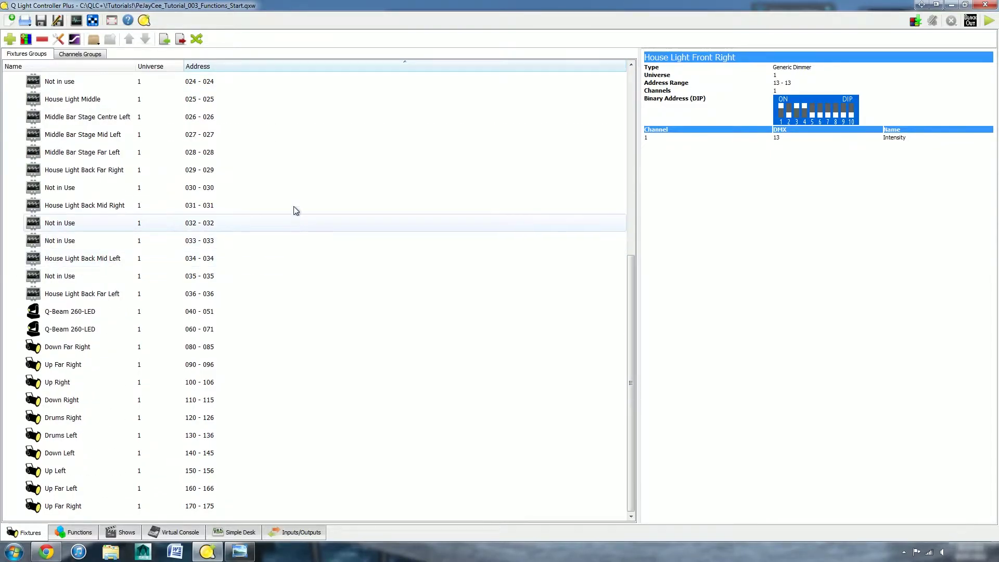
scroll(248, 313, up, 4)
scroll(248, 312, up, 1)
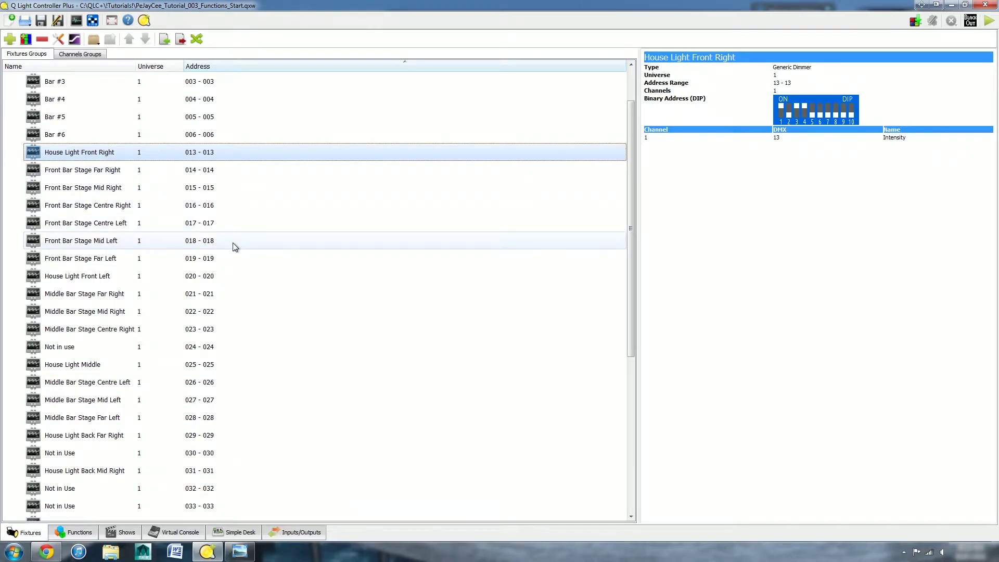
click(76, 22)
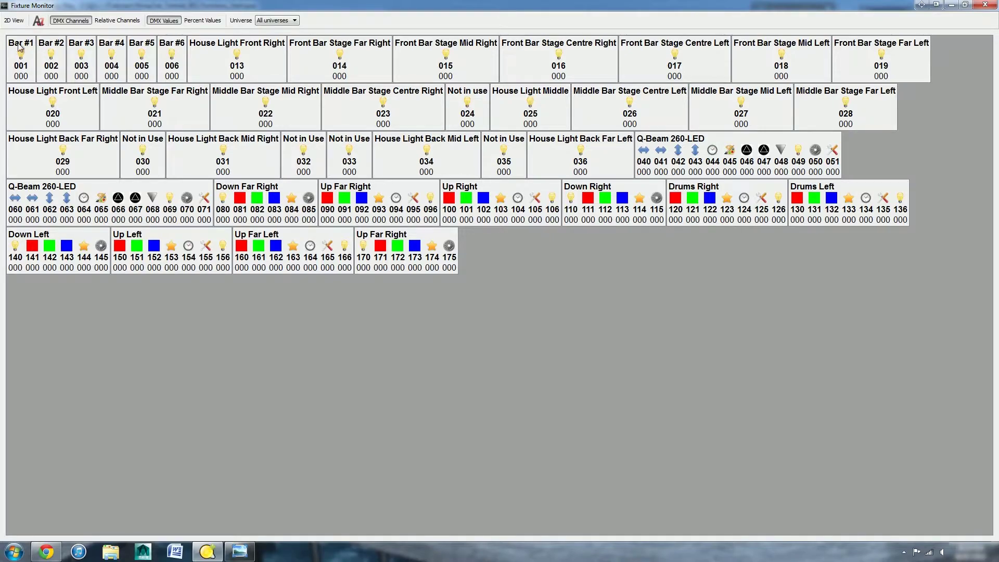
drag(144, 5, 997, 73)
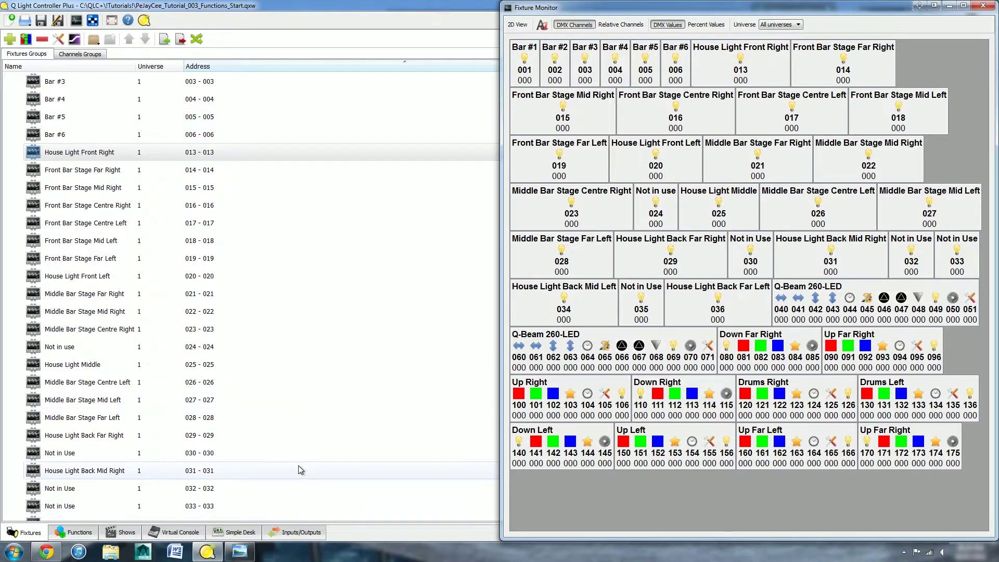
click(245, 534)
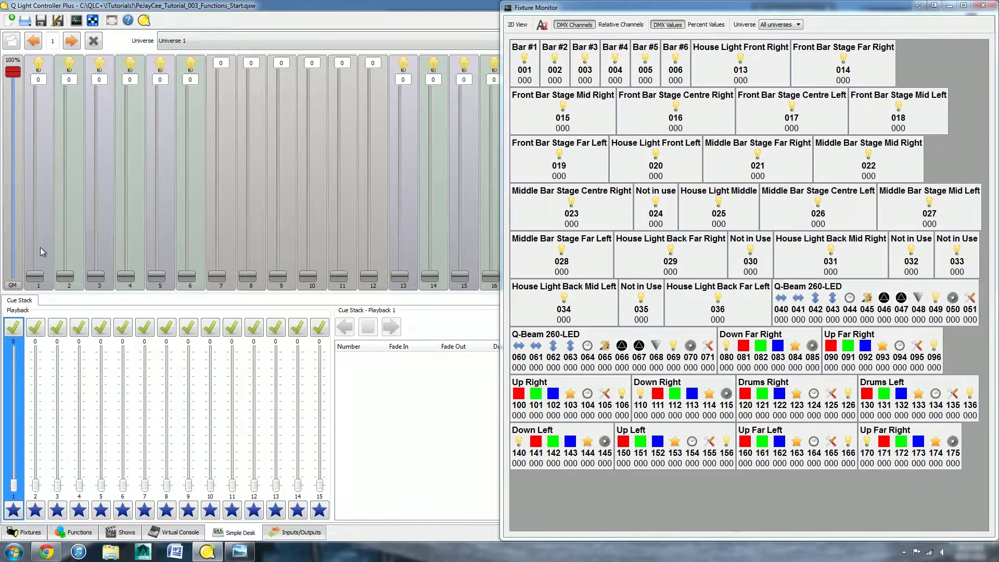
drag(35, 276, 60, 86)
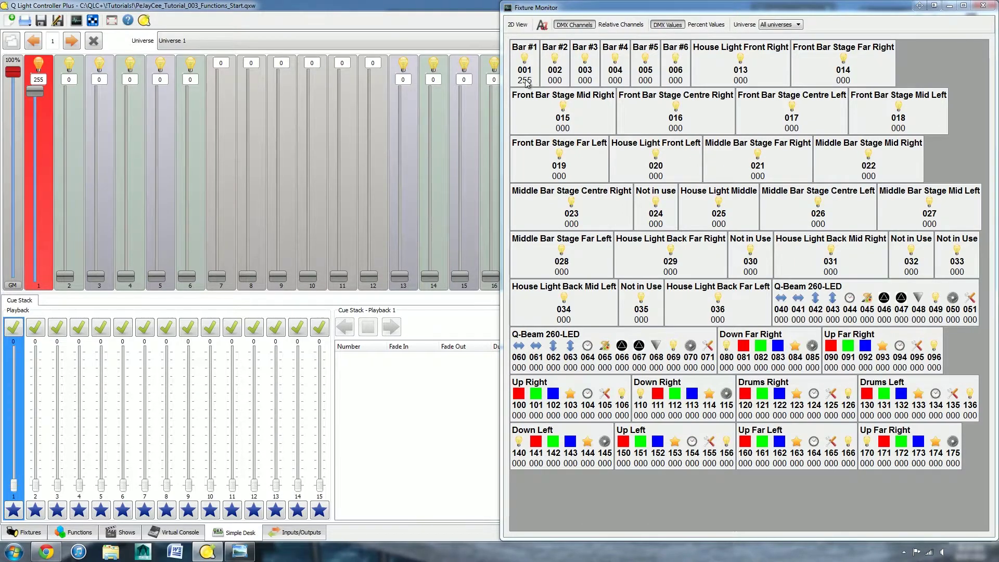
drag(36, 91, 70, 92)
click(96, 42)
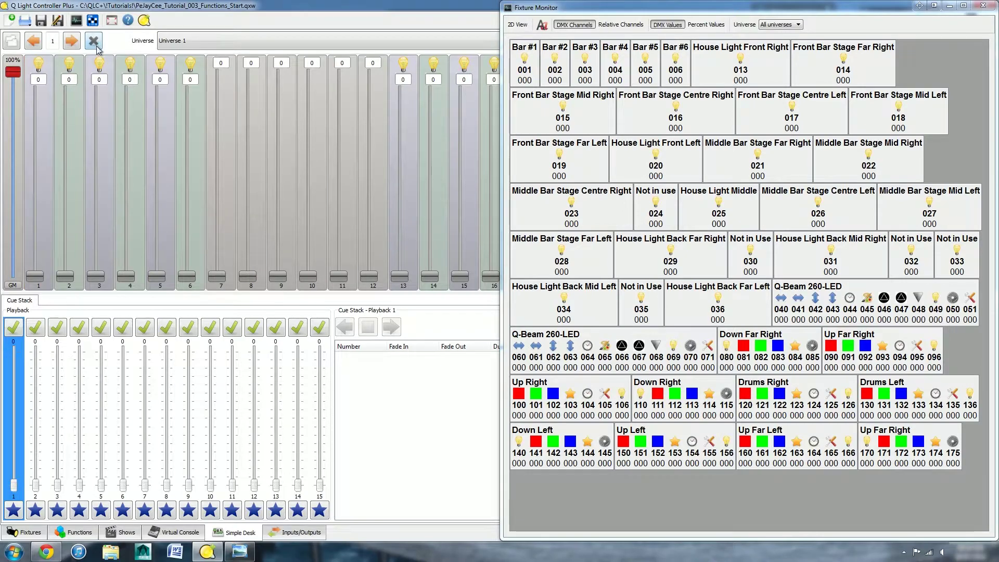
click(21, 534)
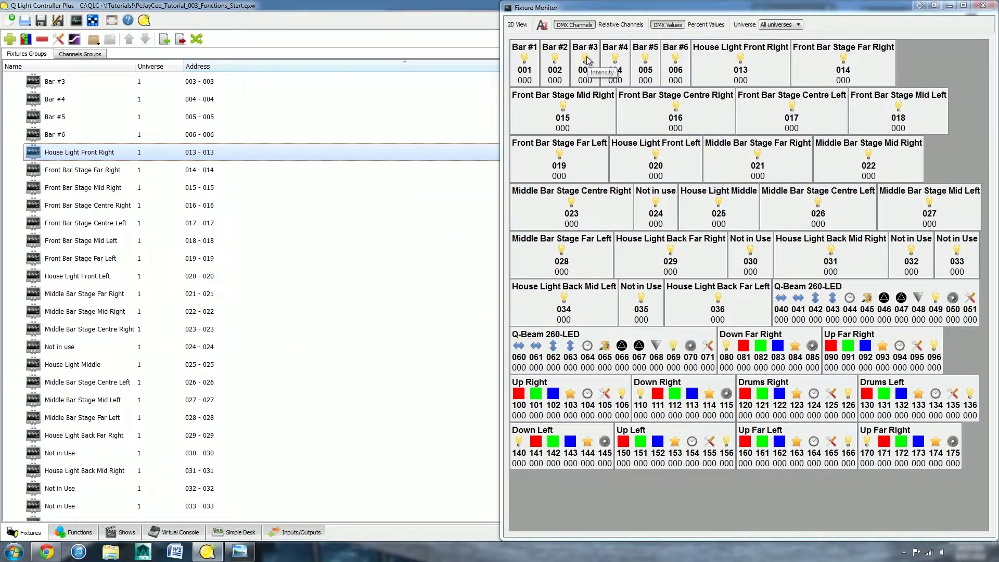
- Switch the monitor to 2D view, add Bars #1–#6, and drag Bar #6 onto the grid
click(520, 24)
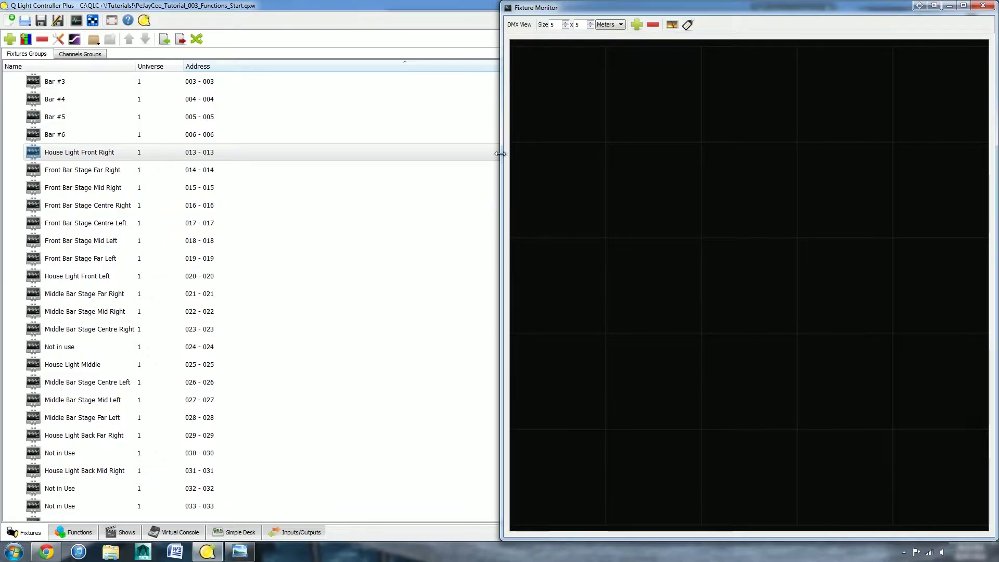
click(639, 25)
click(642, 219)
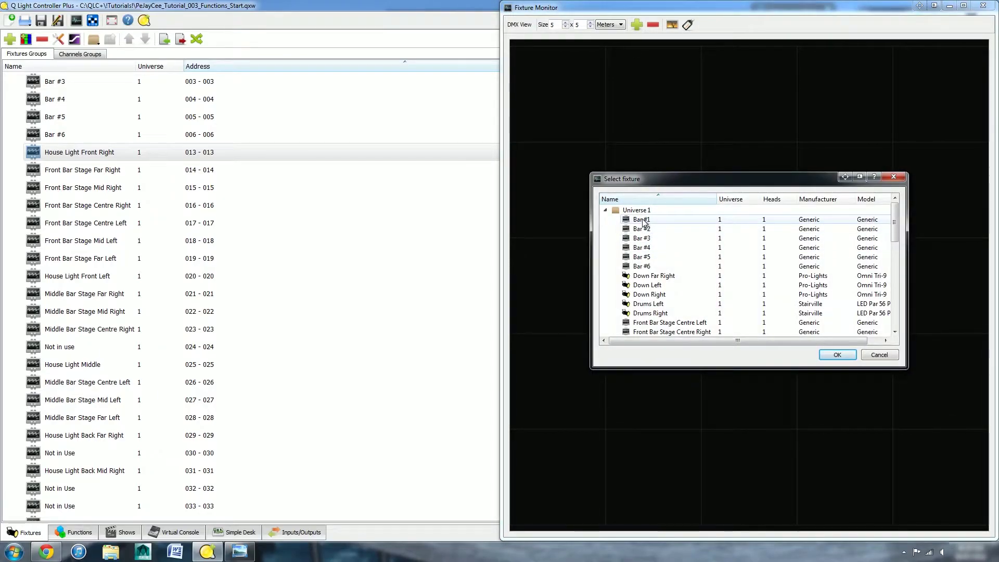
shift+click(642, 267)
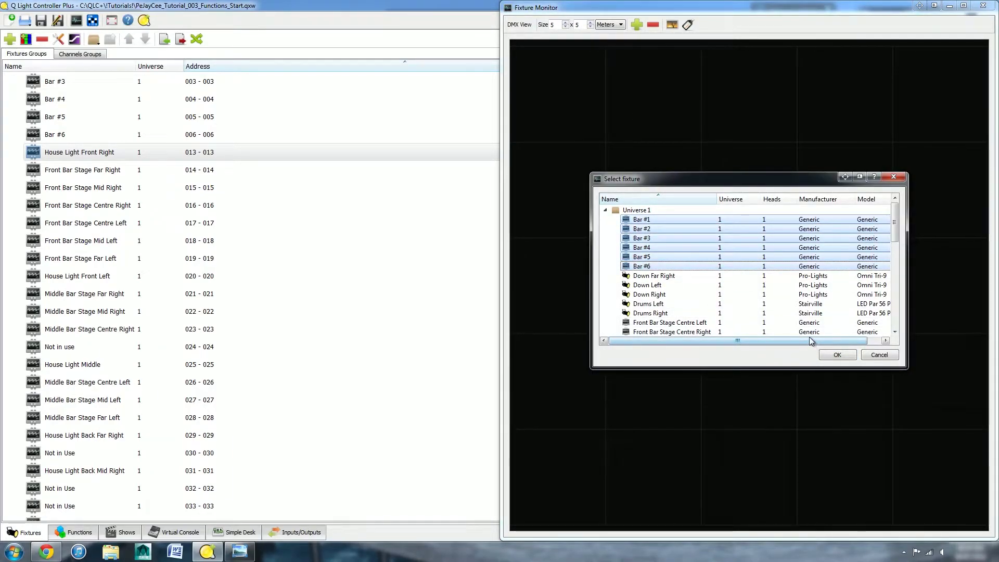
click(837, 355)
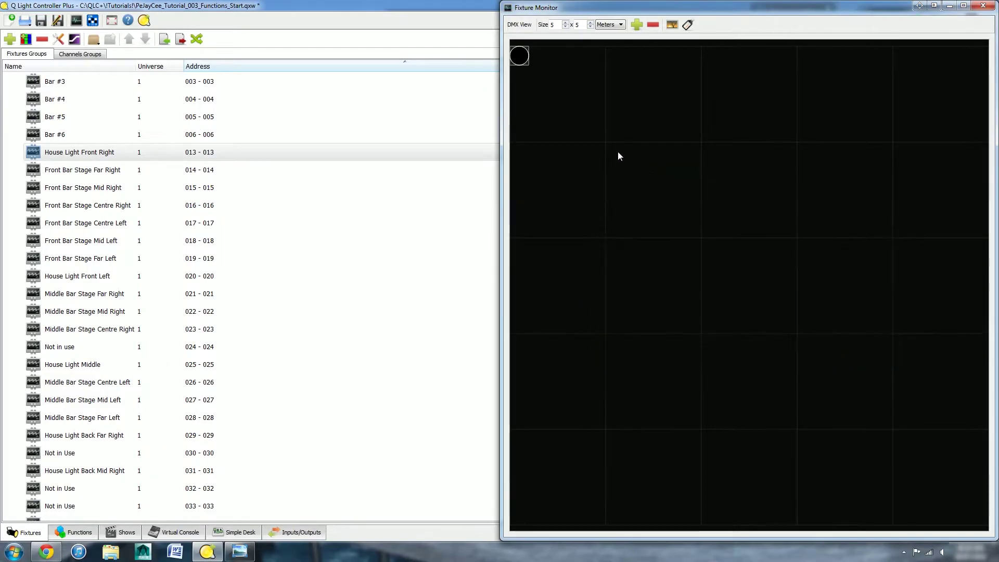
drag(530, 59, 597, 135)
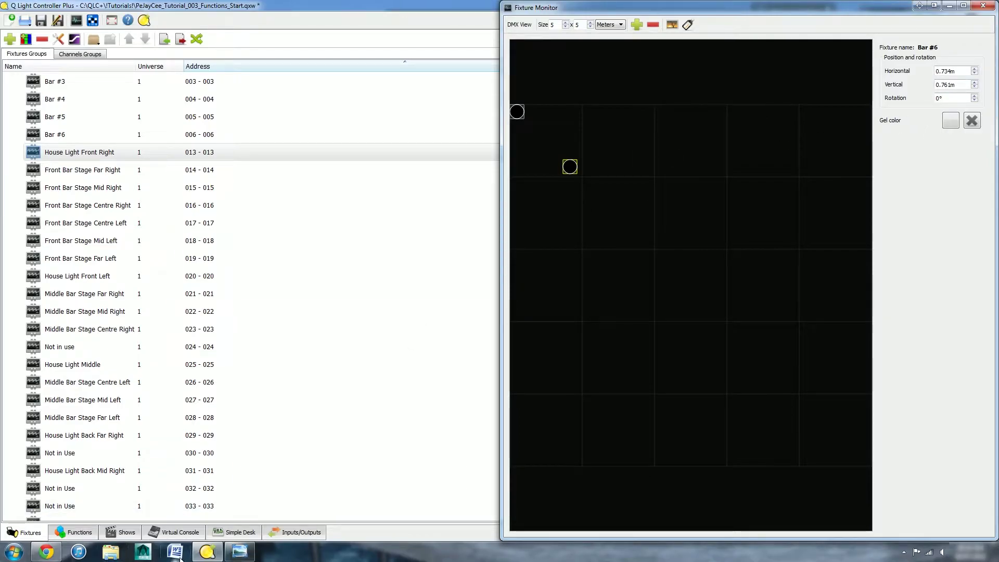
- Lay out Bars #1–#6 in a row on the grid following the Lights spreadsheet
click(46, 552)
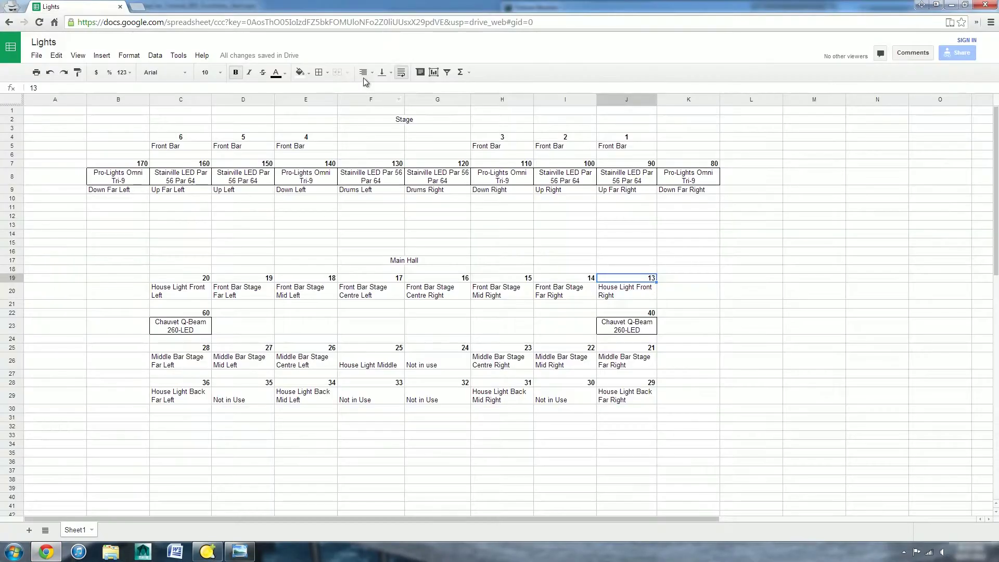
double_click(393, 7)
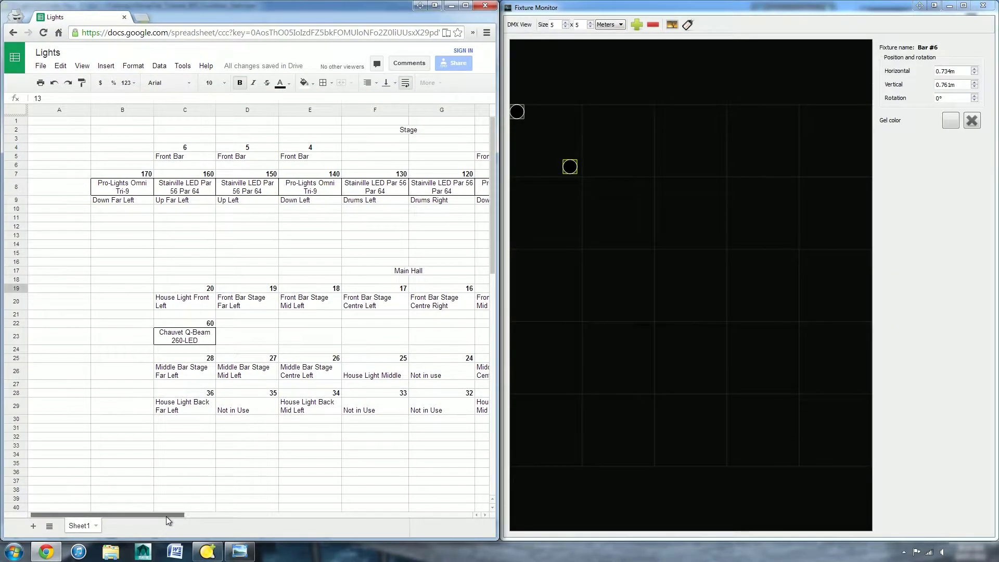
drag(168, 516, 190, 516)
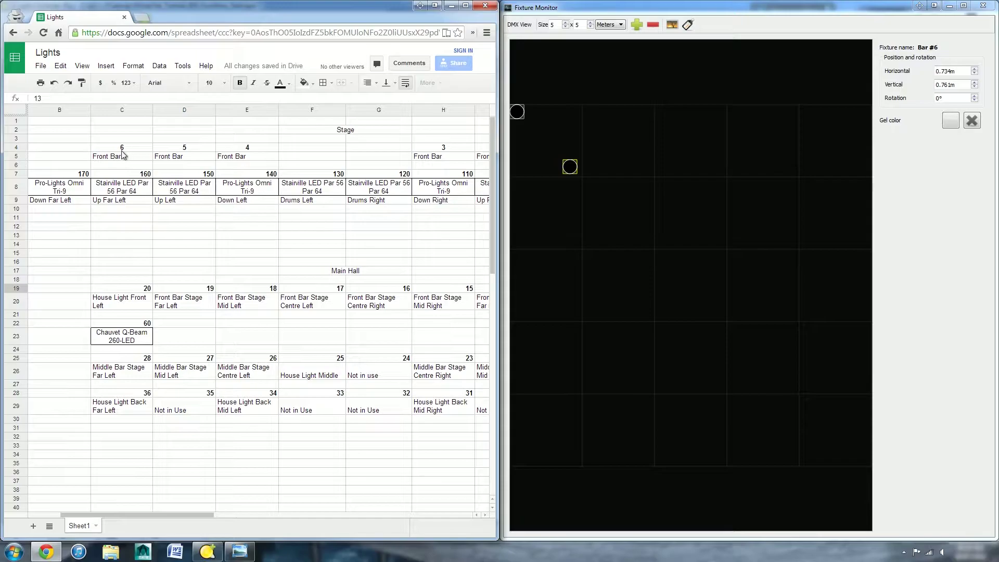
drag(567, 166, 559, 168)
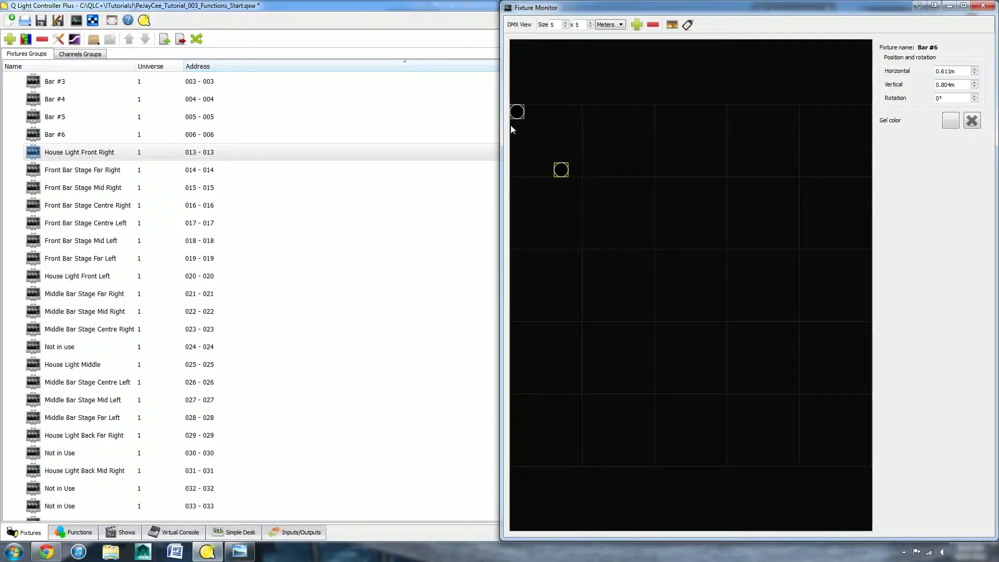
drag(516, 112, 577, 138)
drag(525, 111, 625, 168)
drag(519, 117, 707, 169)
drag(523, 117, 766, 139)
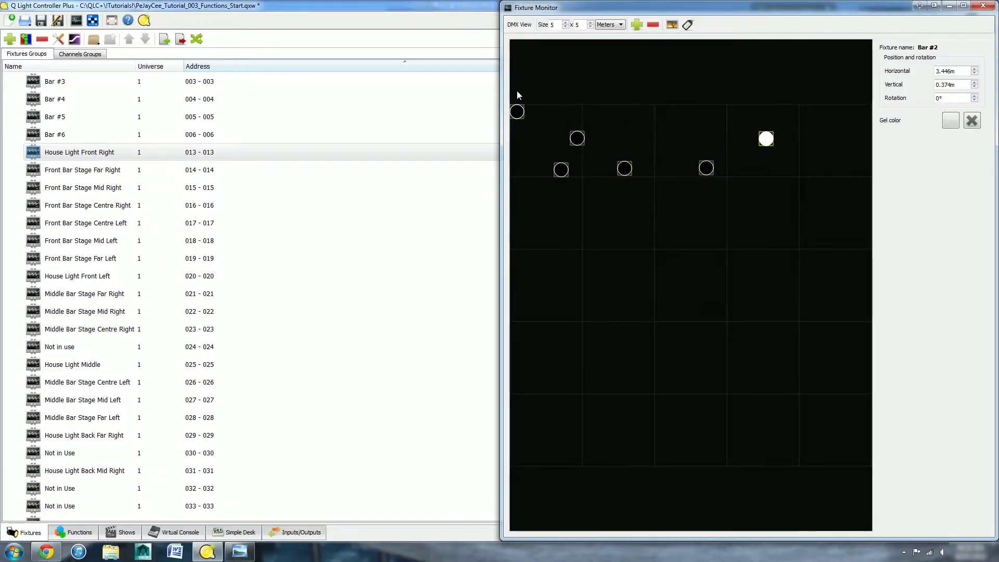
drag(518, 112, 811, 170)
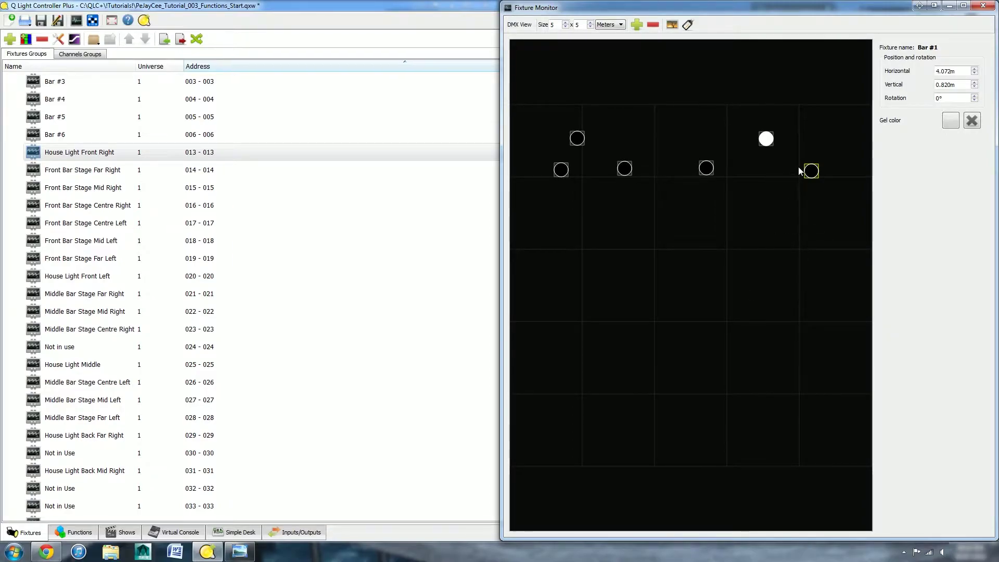
drag(576, 138, 591, 138)
- Check the stage photo and the Not in use entry in G26, then maximize the Fixture Monitor
click(240, 551)
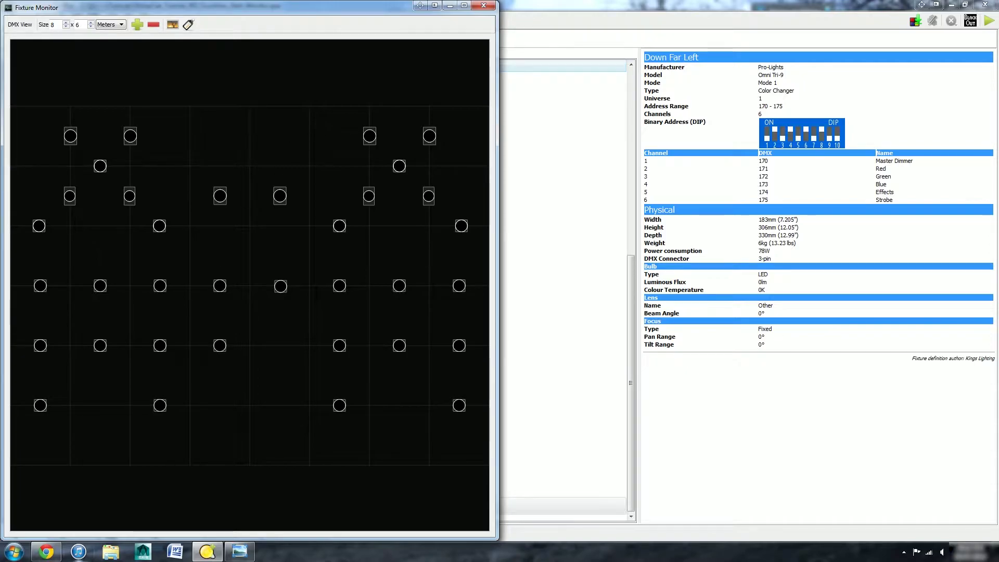
click(47, 551)
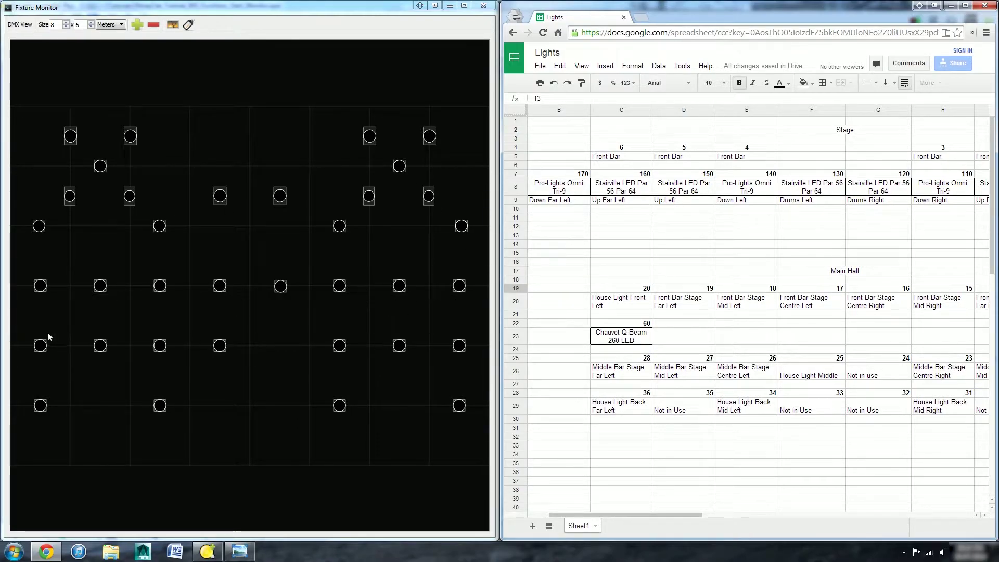
click(889, 376)
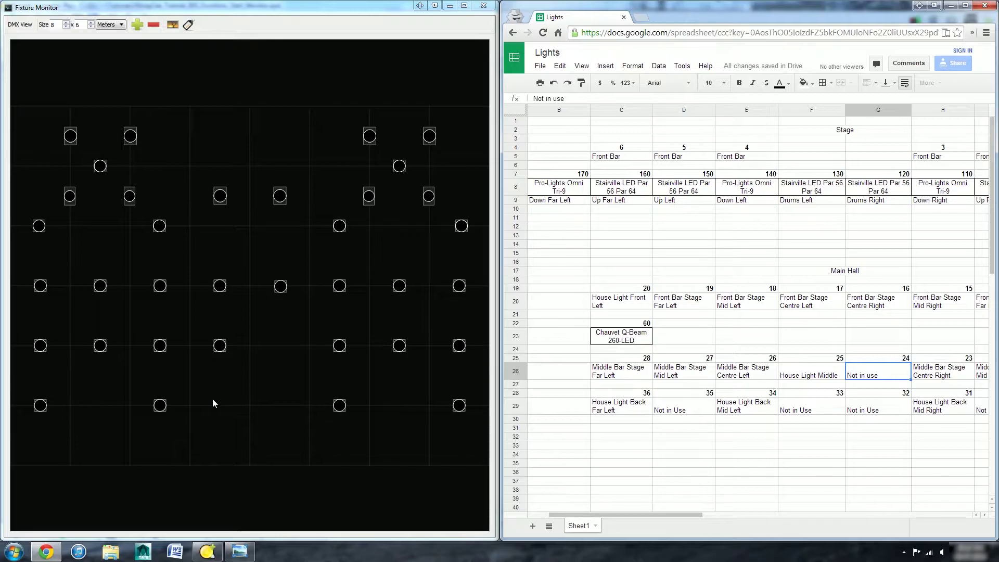
click(276, 10)
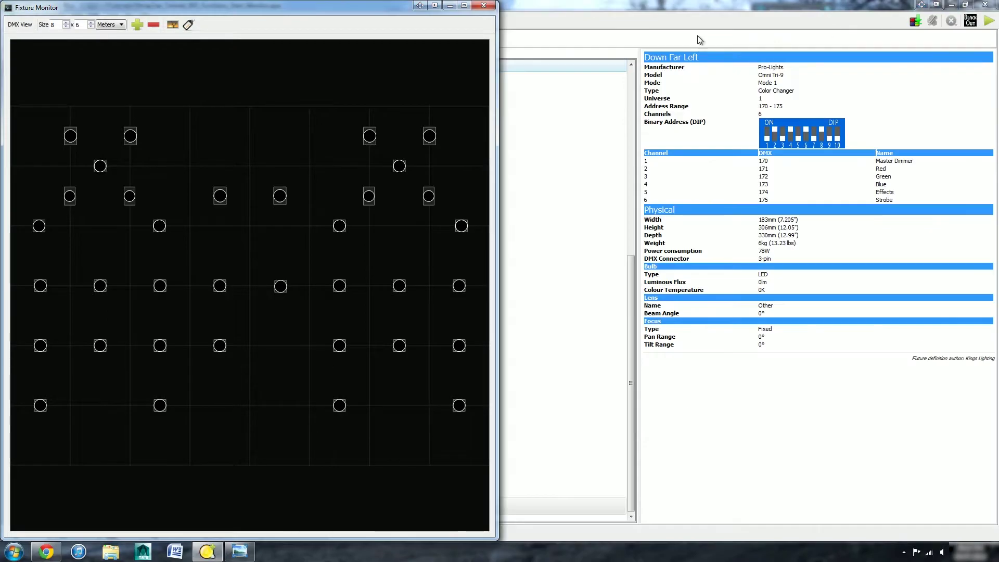
key(super+Up)
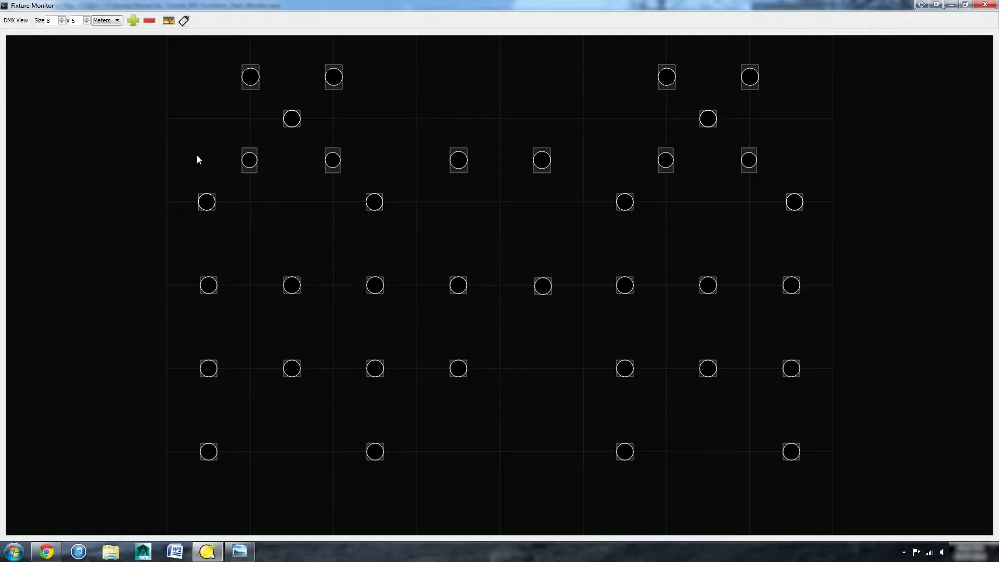
- Add both Q-Beam 260-LED fixtures to the Fixture Monitor
click(115, 23)
click(133, 21)
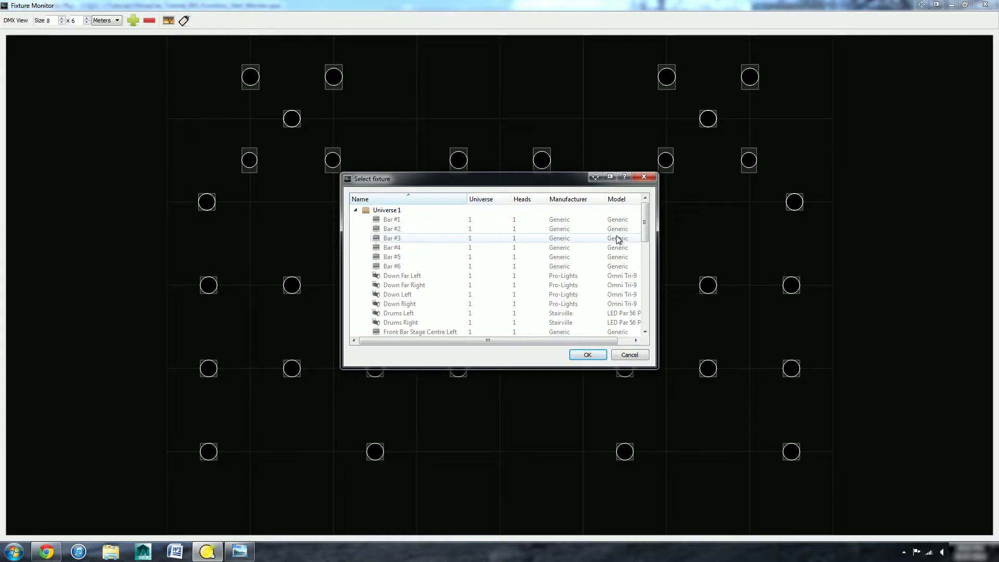
scroll(634, 235, down, 8)
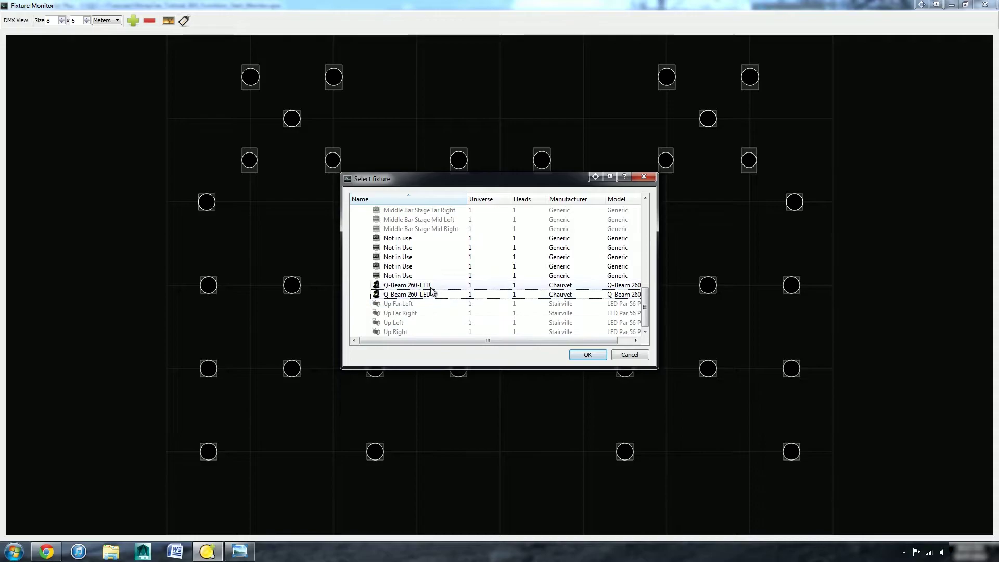
click(428, 288)
ctrl+click(428, 294)
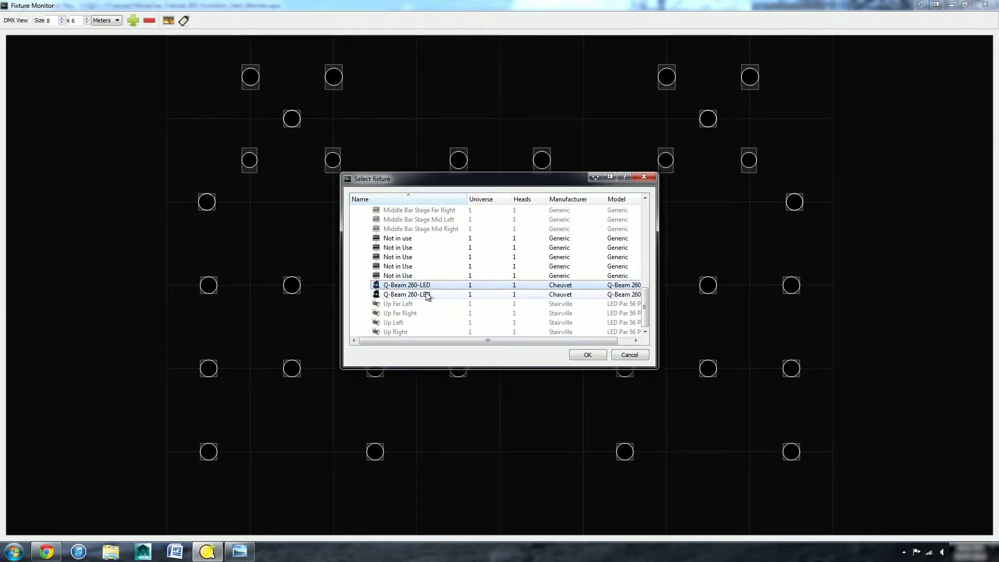
click(586, 354)
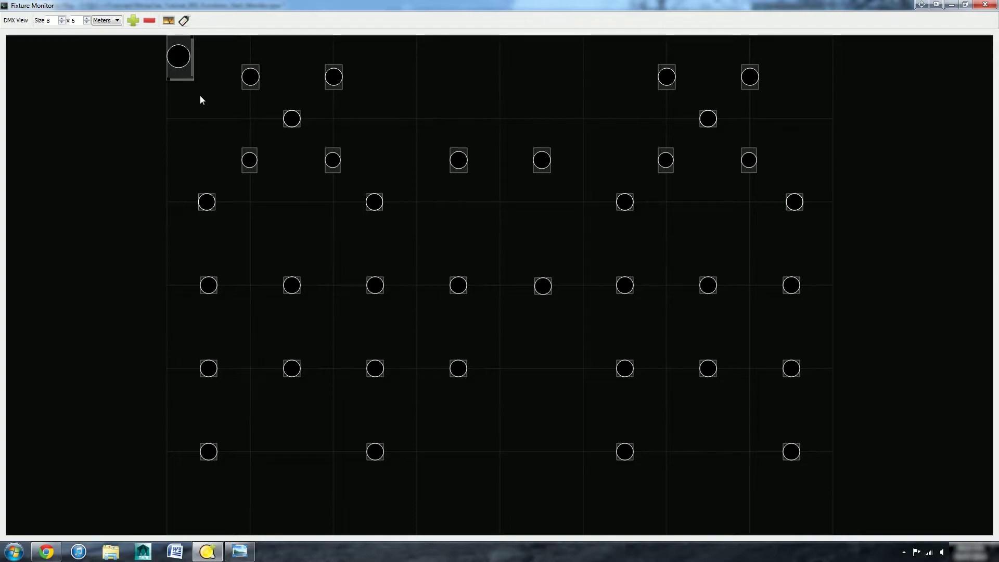
- Place one Q-Beam on the hall's right side and the other on its left side
click(181, 66)
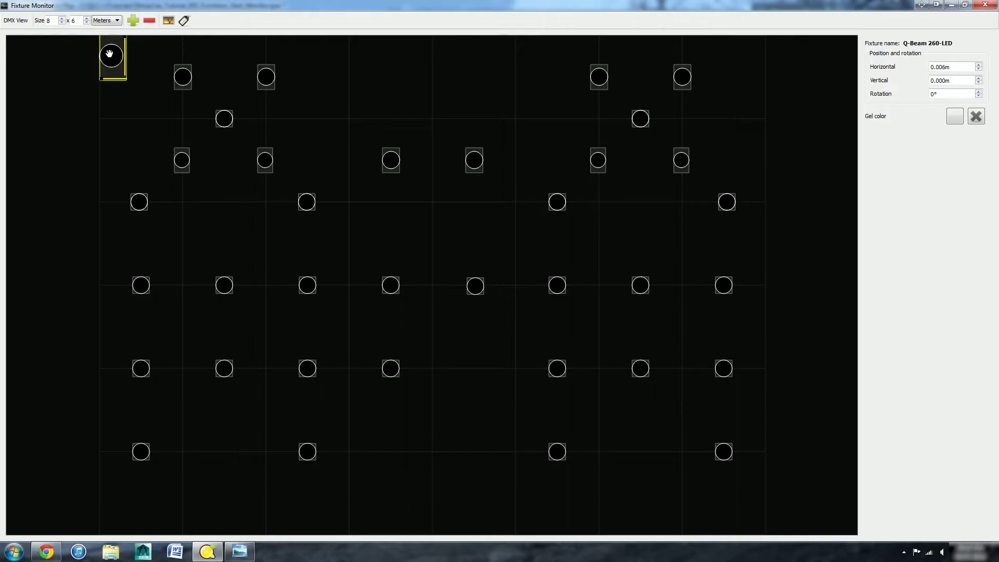
drag(109, 54, 721, 324)
drag(111, 53, 141, 319)
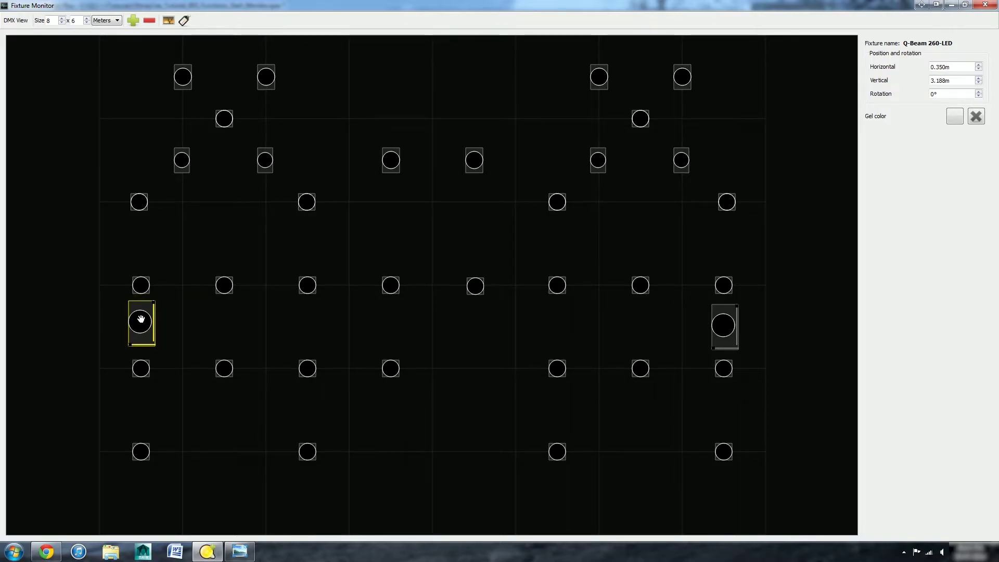
- Turn on fixture name labels in the monitor, then close it to return to Fixtures
click(184, 21)
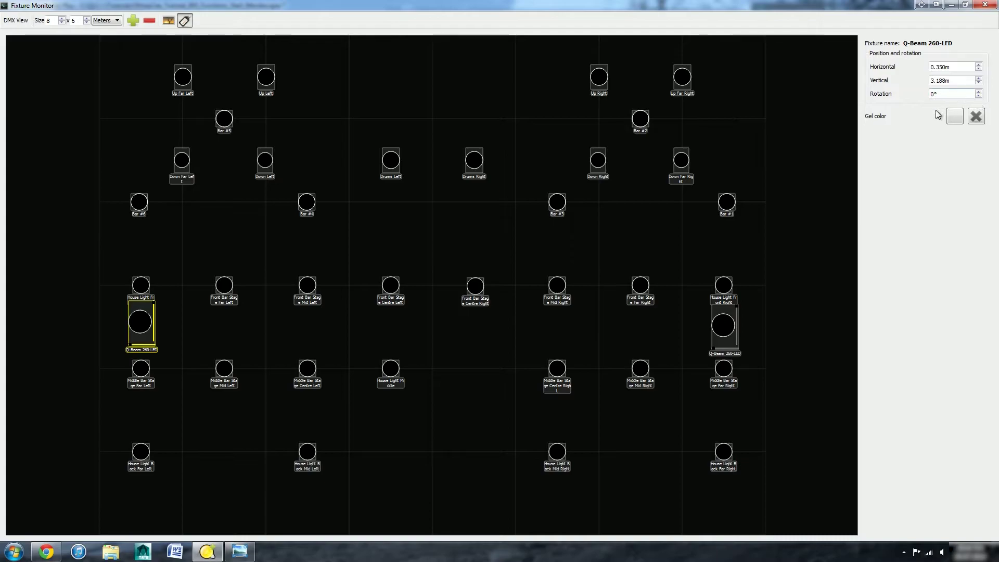
click(955, 117)
- Create a new scene on the Functions page and name it Bars_All
key(alt+Tab)
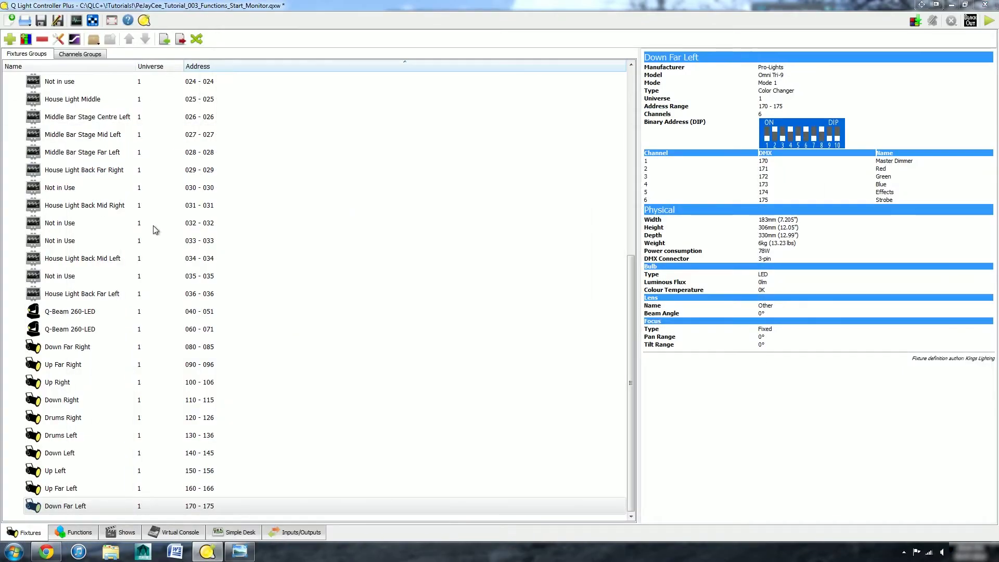
click(438, 360)
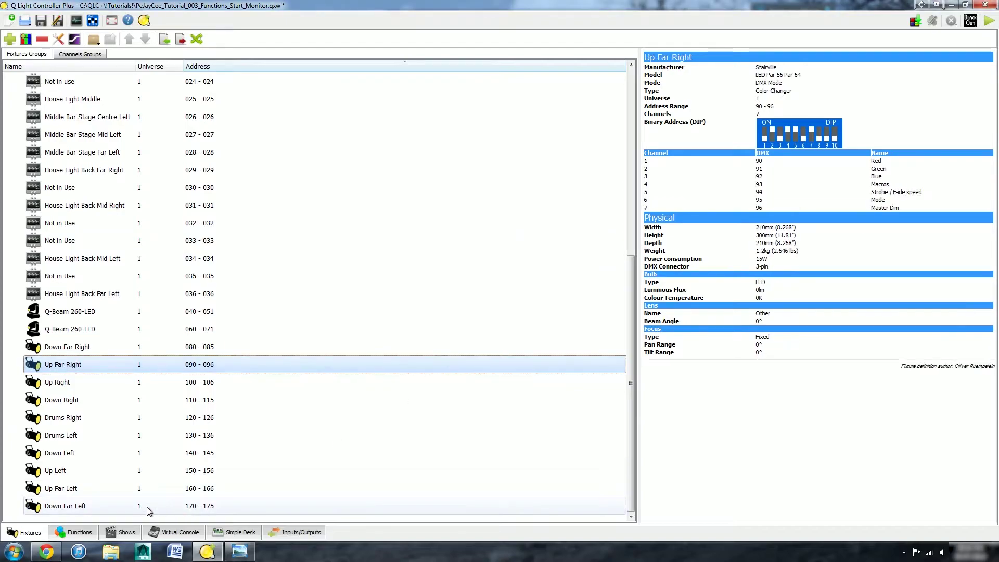
click(87, 537)
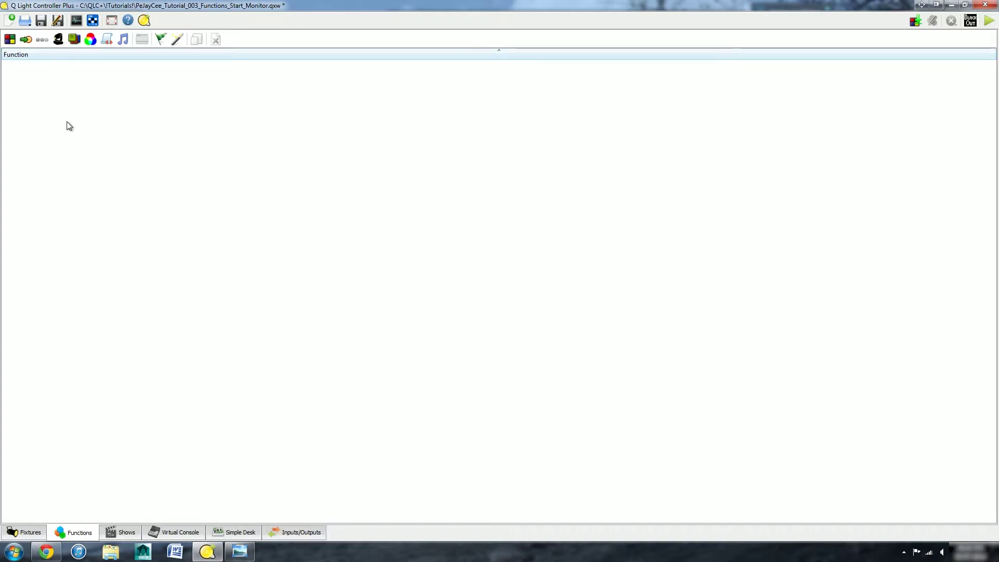
click(10, 39)
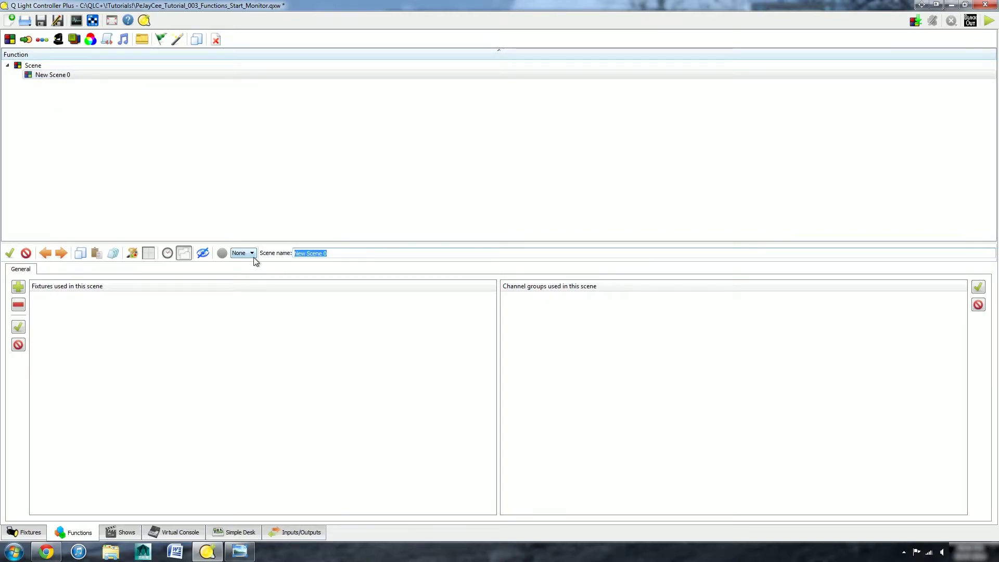
text(All)
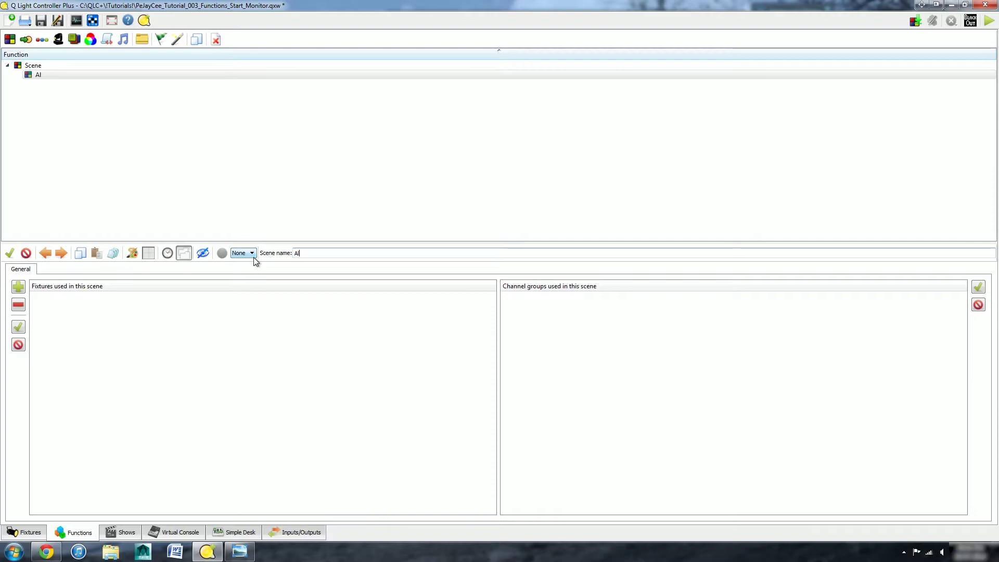
key(BackSpace)
key(BackSpace)
key(BackSpace)
text(Bars_All)
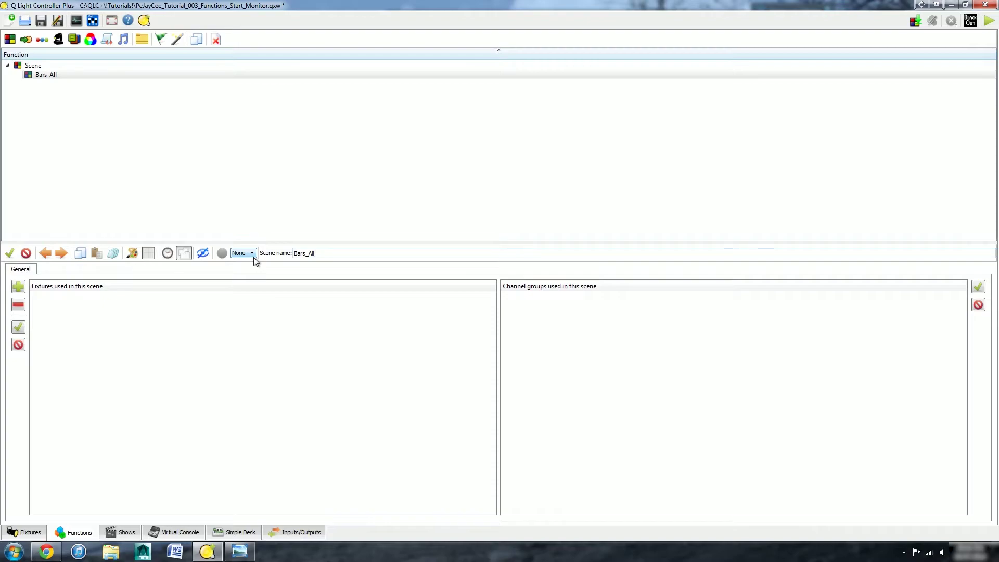
- Add Bar #1 through Bar #6 to the Bars_All scene
click(19, 287)
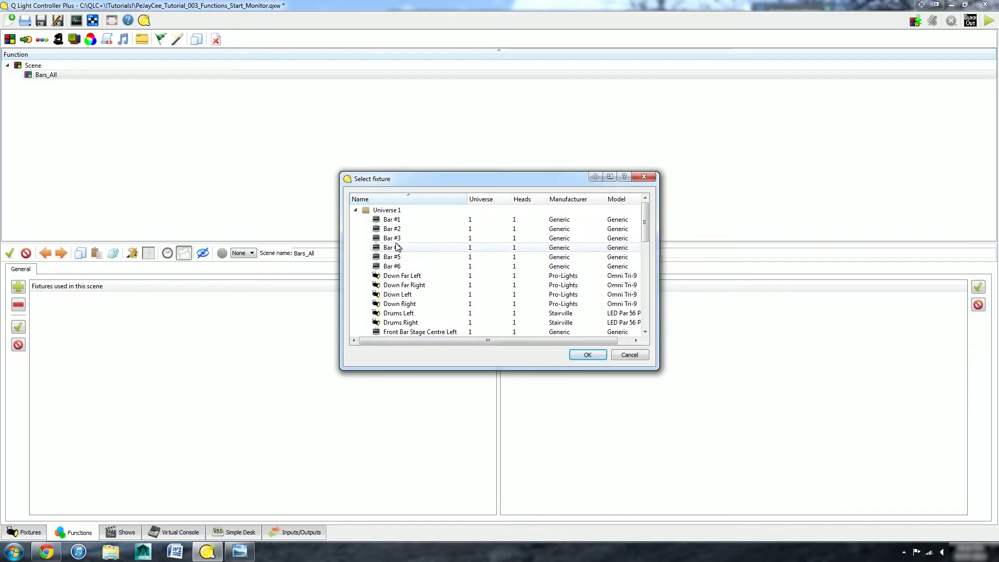
click(393, 219)
shift+click(396, 266)
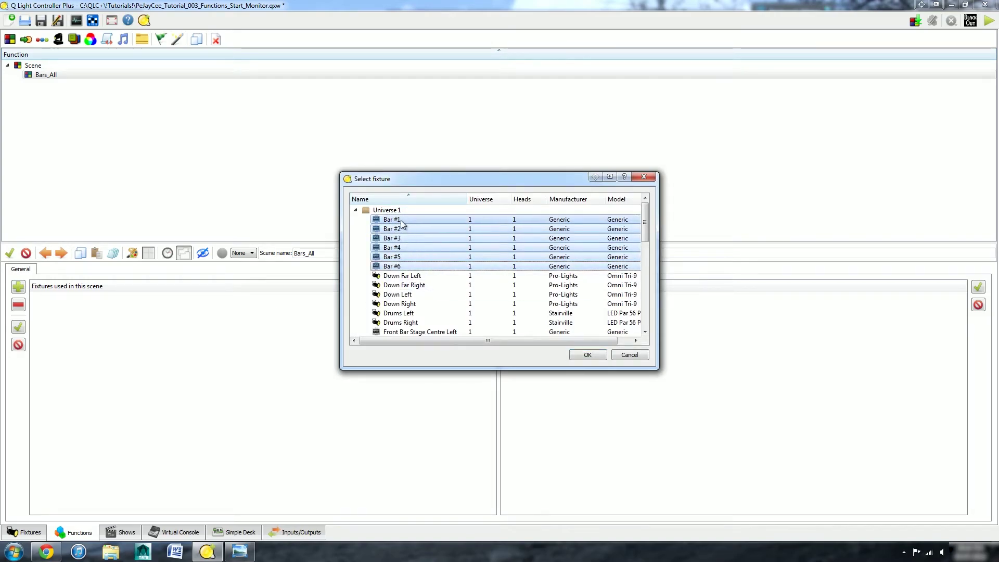
click(586, 357)
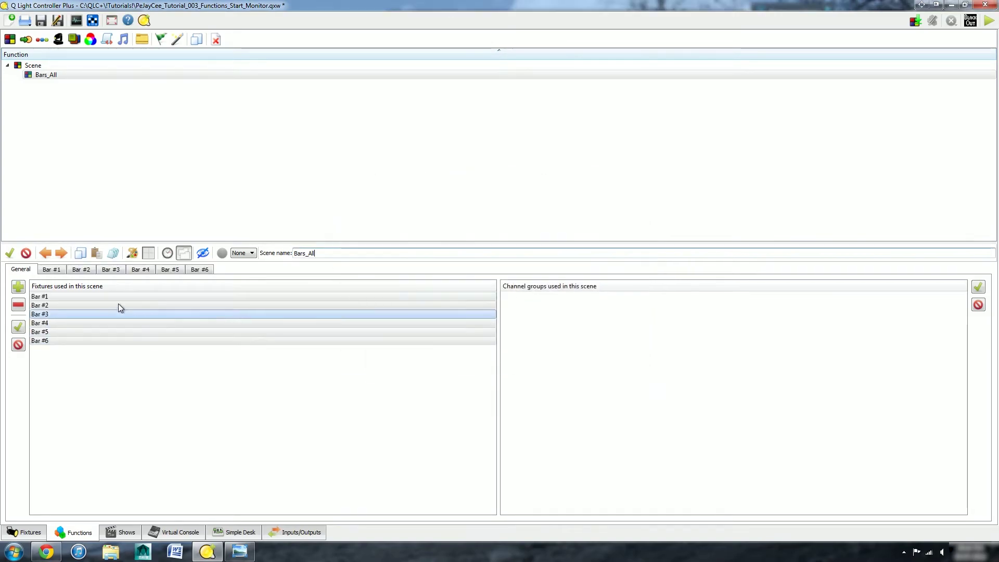
- Browse each bar's channel tab, then switch to the combined All fixtures fader view
click(51, 270)
click(81, 270)
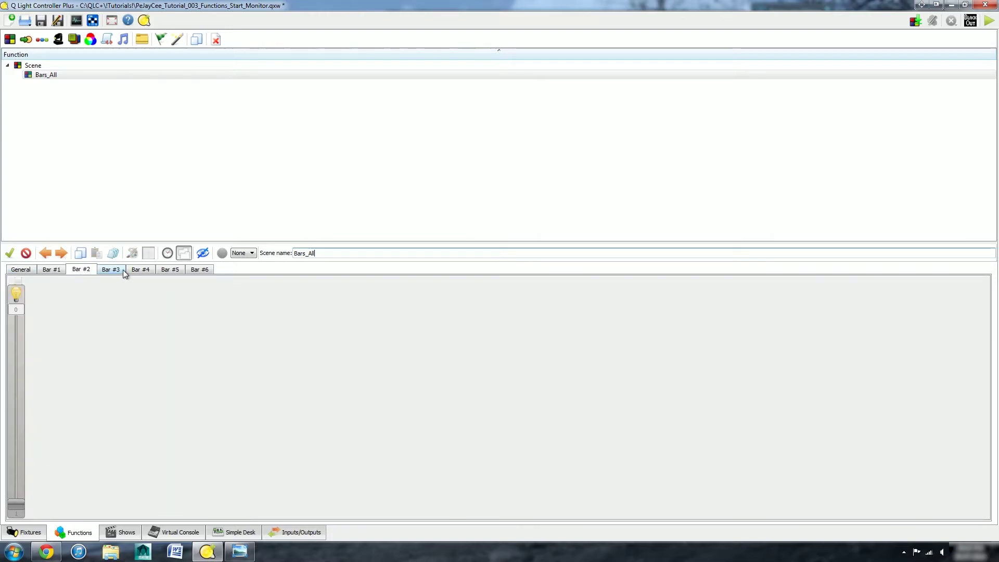
click(110, 270)
click(141, 270)
click(170, 269)
click(193, 270)
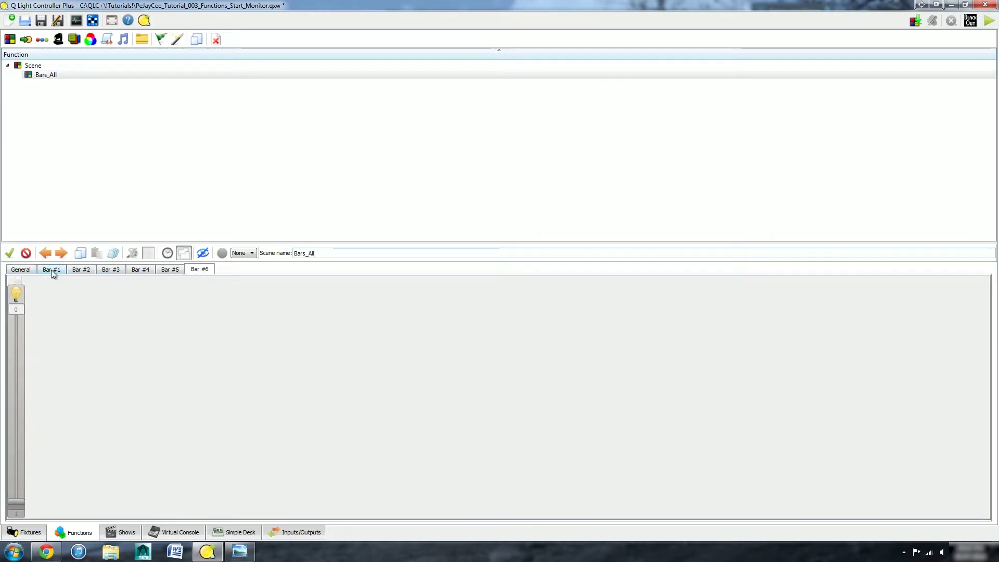
click(183, 253)
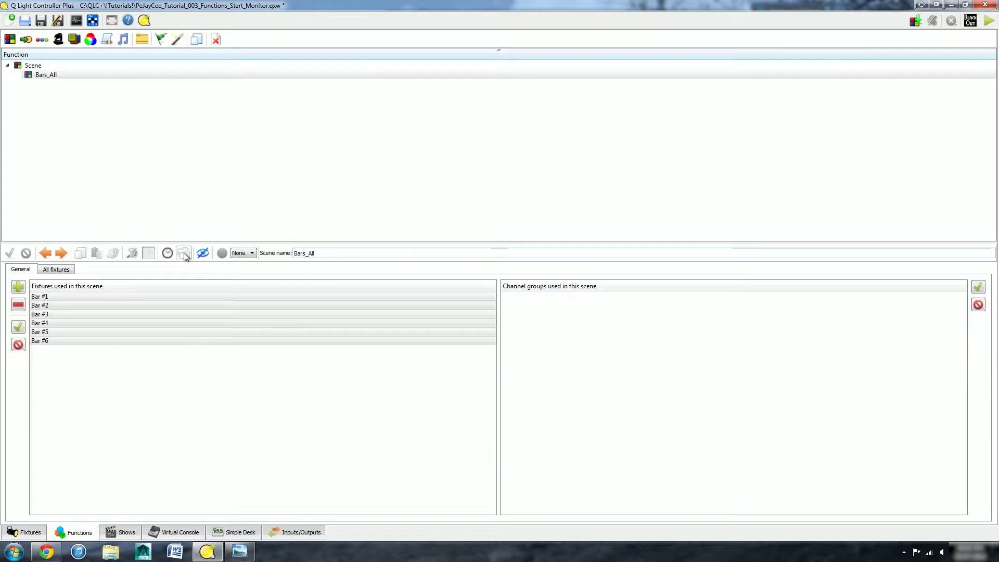
click(57, 271)
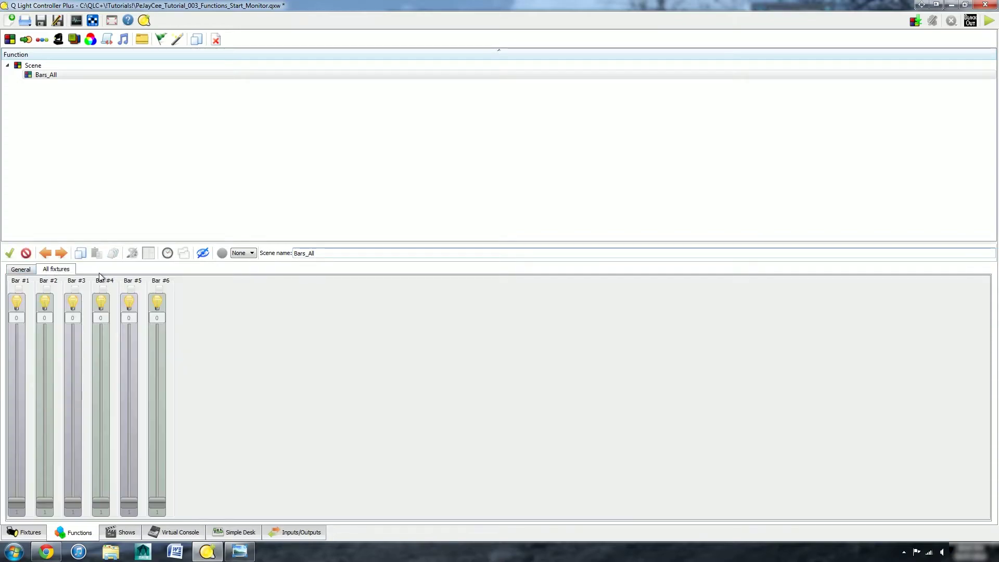
click(27, 270)
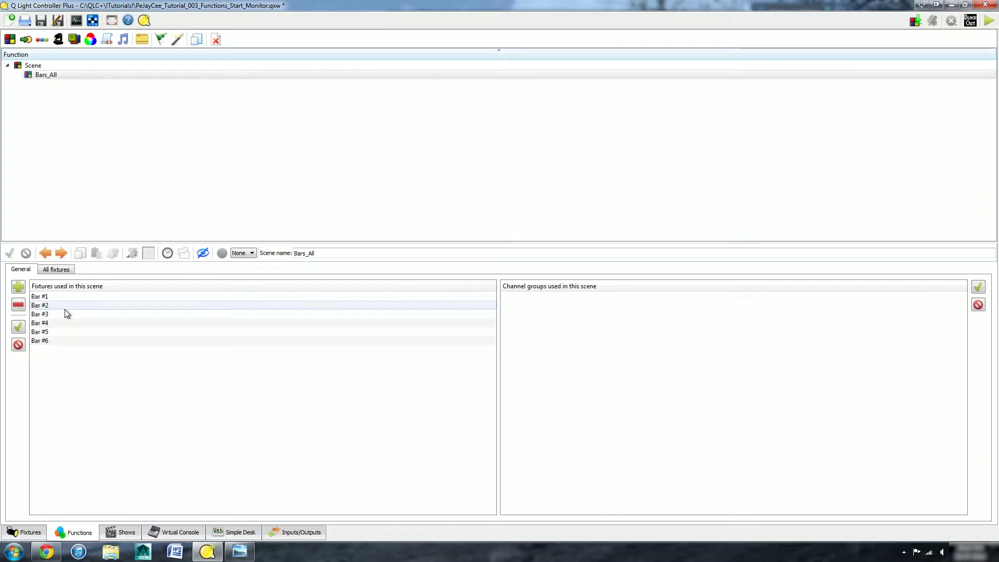
click(59, 269)
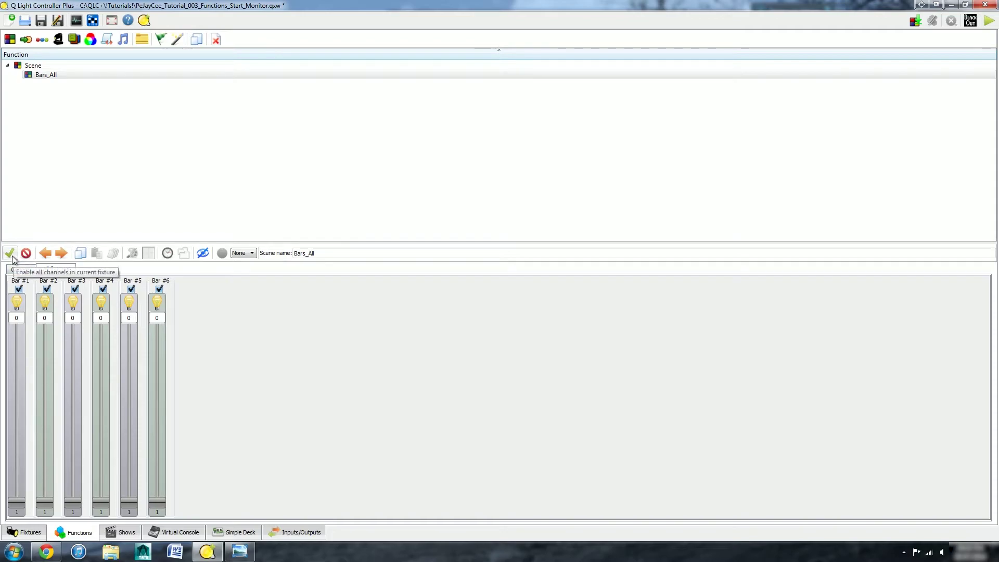
click(21, 289)
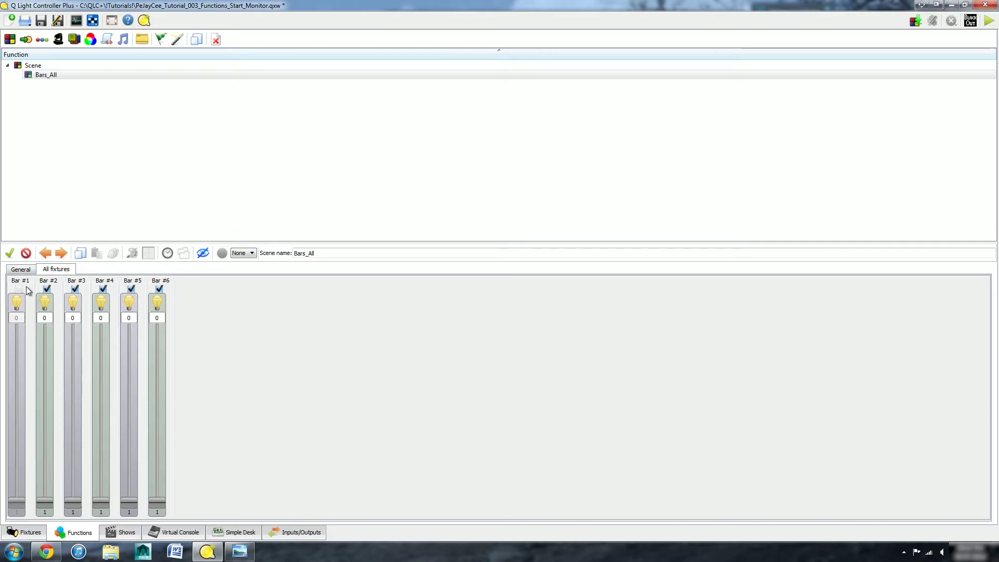
click(10, 253)
click(26, 254)
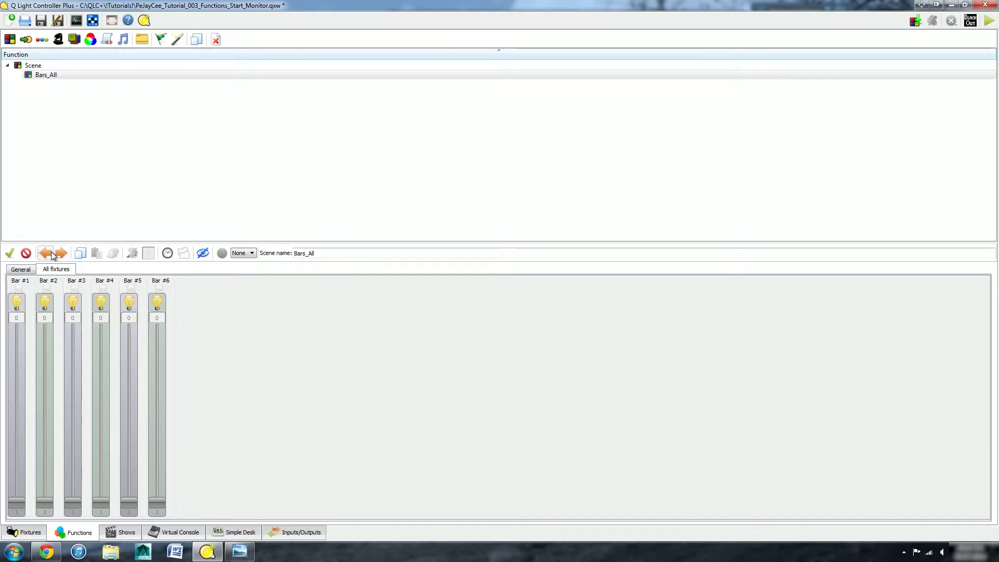
click(51, 253)
click(47, 252)
click(46, 252)
click(46, 253)
click(57, 256)
click(62, 255)
click(168, 254)
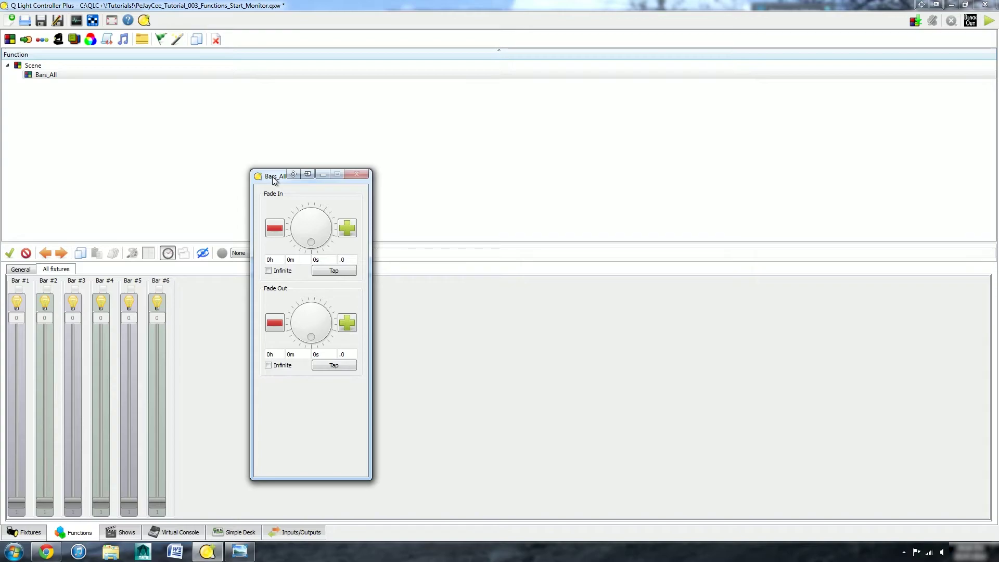
click(357, 175)
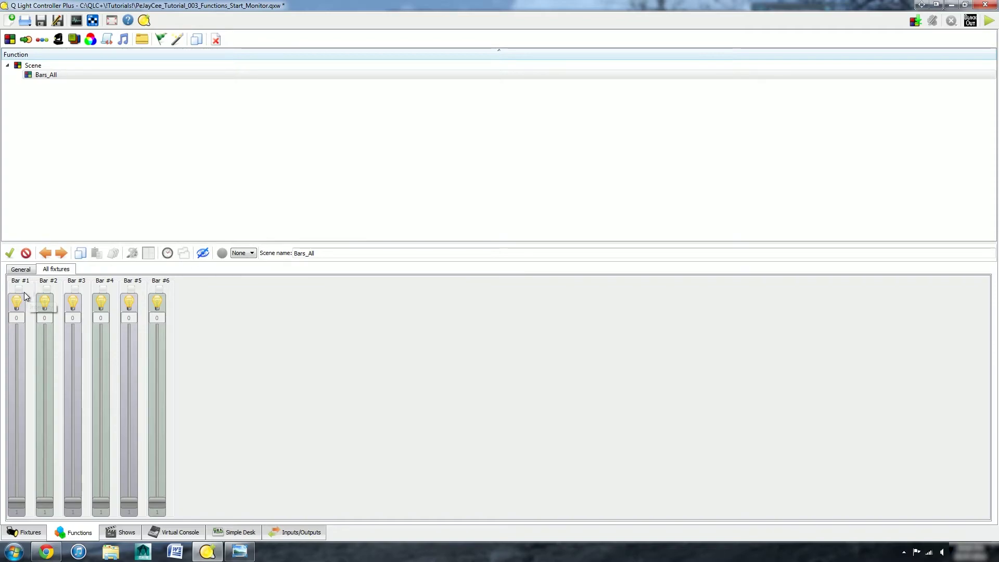
click(9, 253)
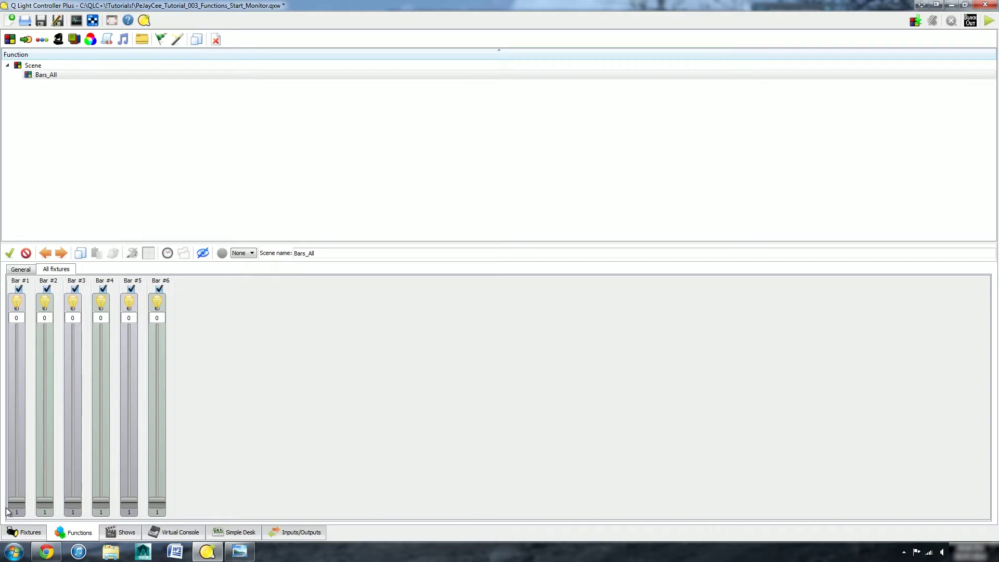
- Open the Fixture Monitor with Ctrl+M and raise Bars #1–#3 to 255
key(ctrl+m)
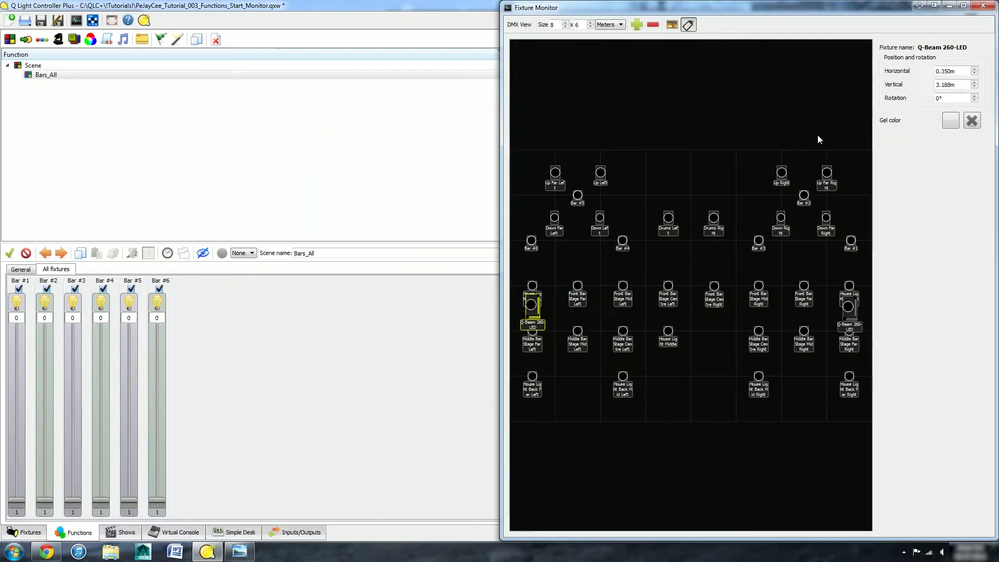
drag(30, 497, 31, 294)
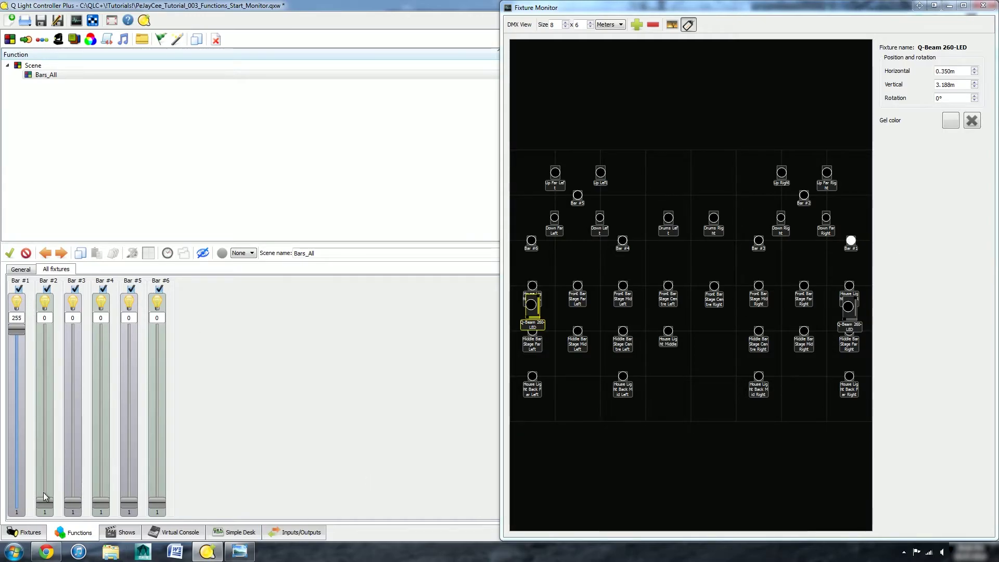
drag(43, 496, 45, 328)
drag(78, 500, 89, 296)
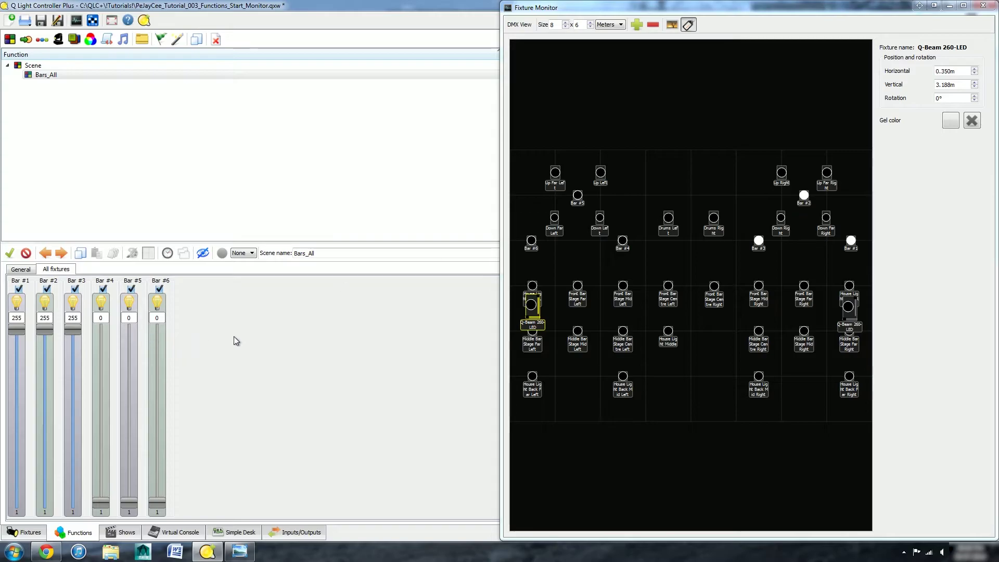
- Test blind mode off and on, raise Bars #4–#6 to 255, then reopen Bars_All
click(201, 252)
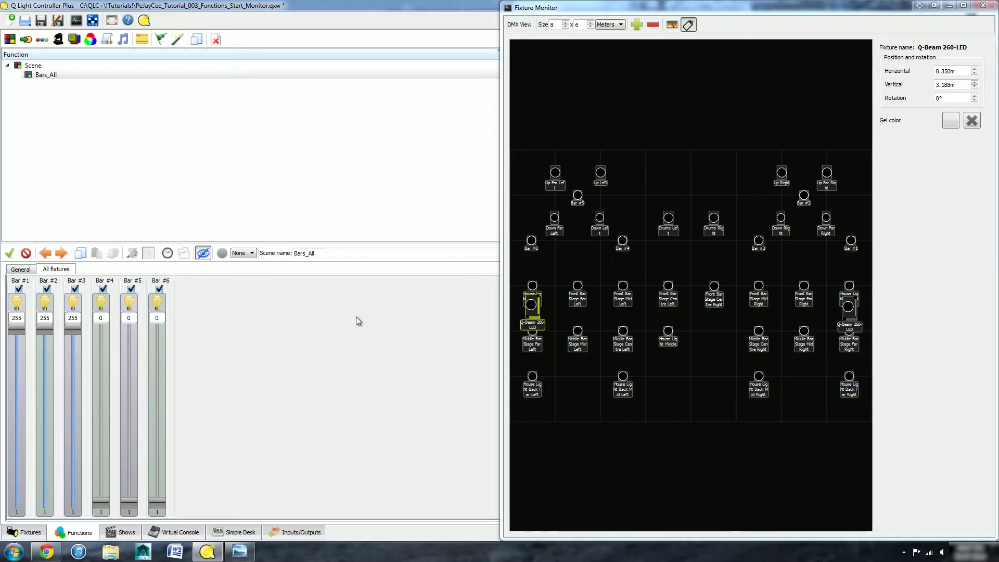
click(204, 252)
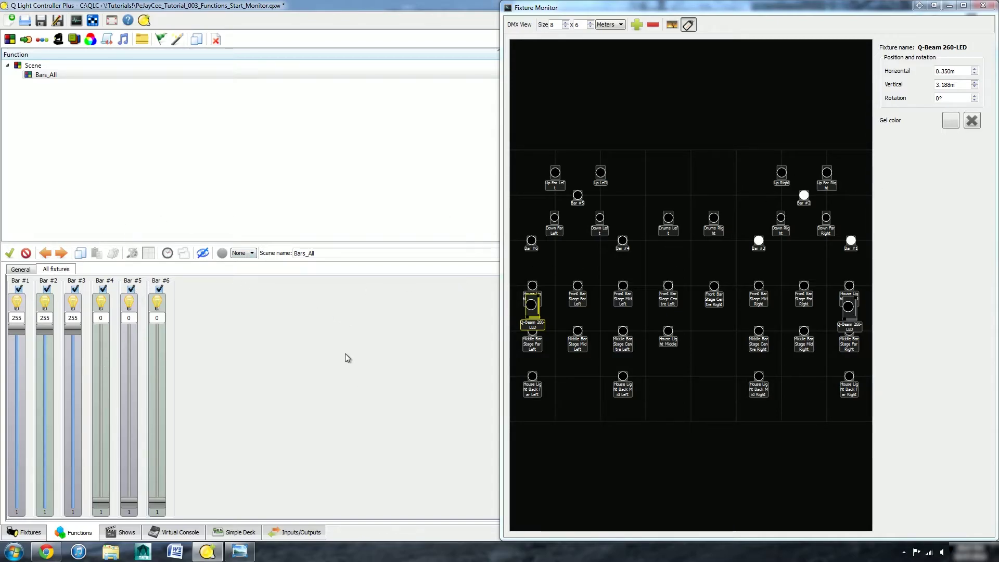
click(101, 369)
click(129, 348)
click(156, 333)
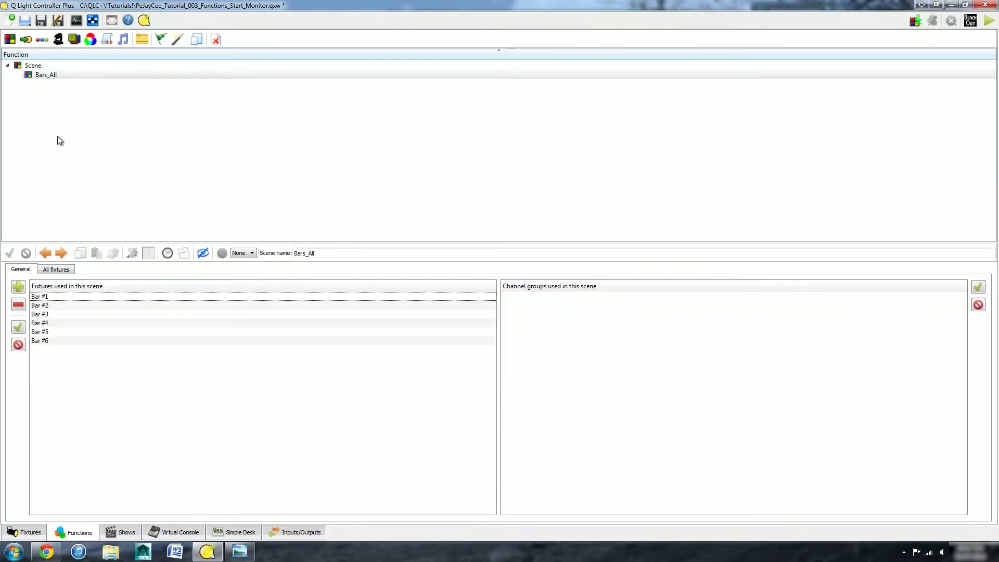
click(58, 138)
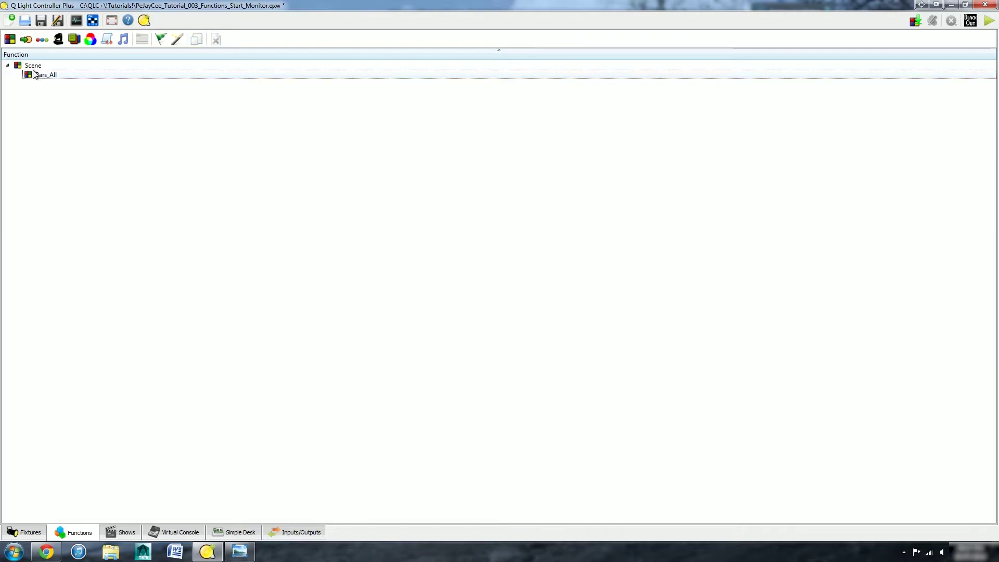
click(37, 75)
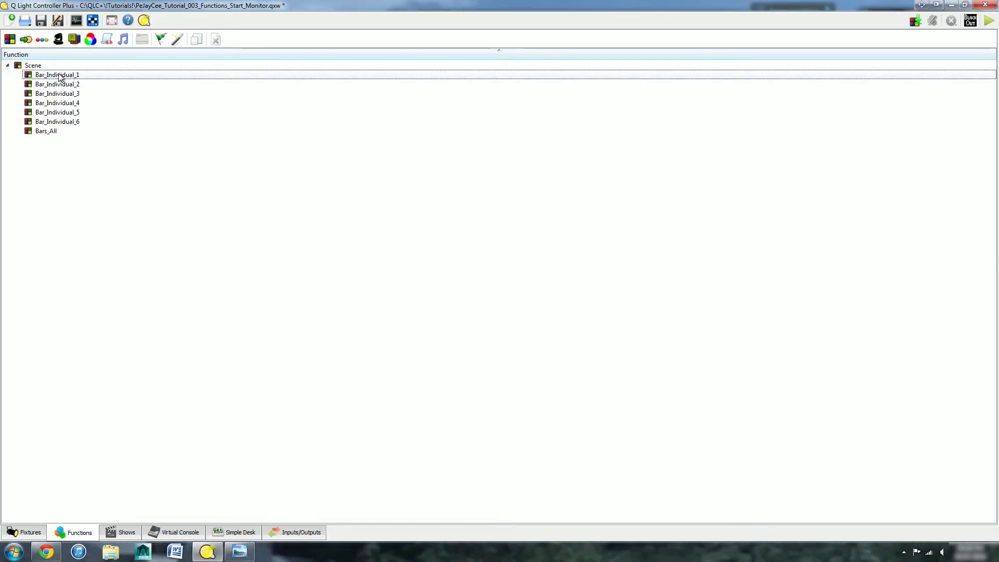
- Step through Bar_Individual_1 to Bar_Individual_6 and back, checking each lights only its own bar at 255
click(58, 75)
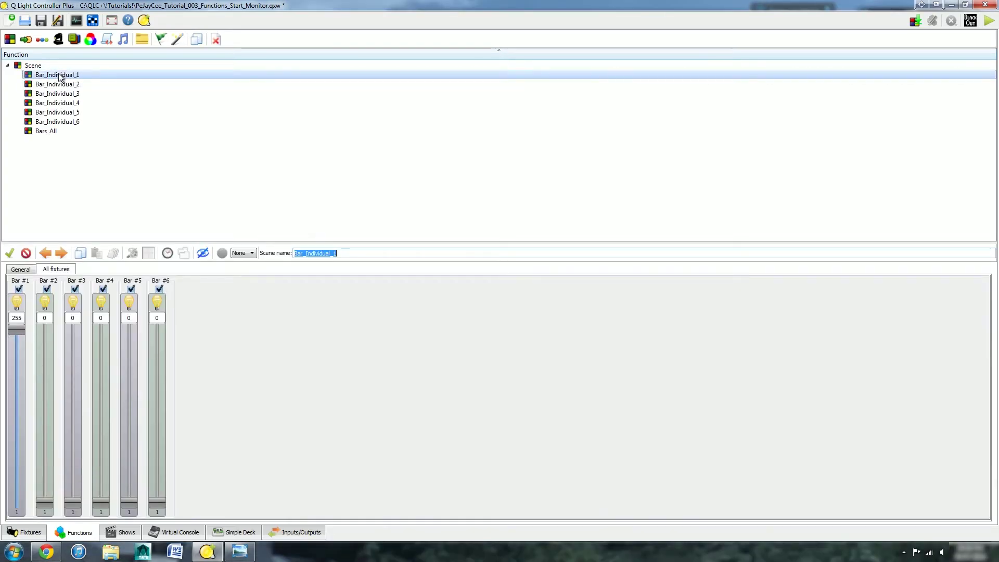
click(59, 85)
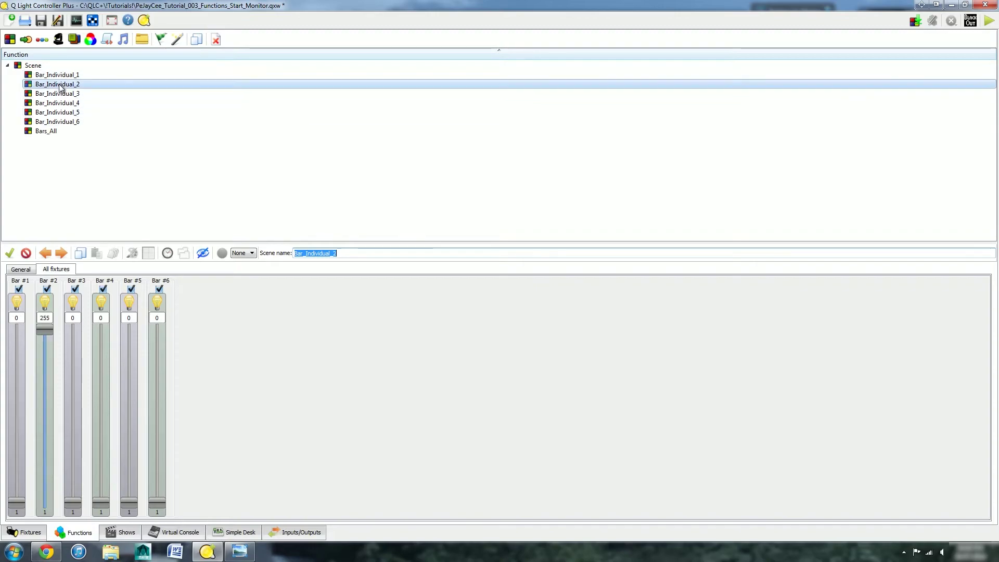
click(63, 94)
click(65, 103)
click(67, 113)
click(69, 121)
click(71, 113)
click(73, 103)
click(73, 94)
click(73, 84)
click(71, 75)
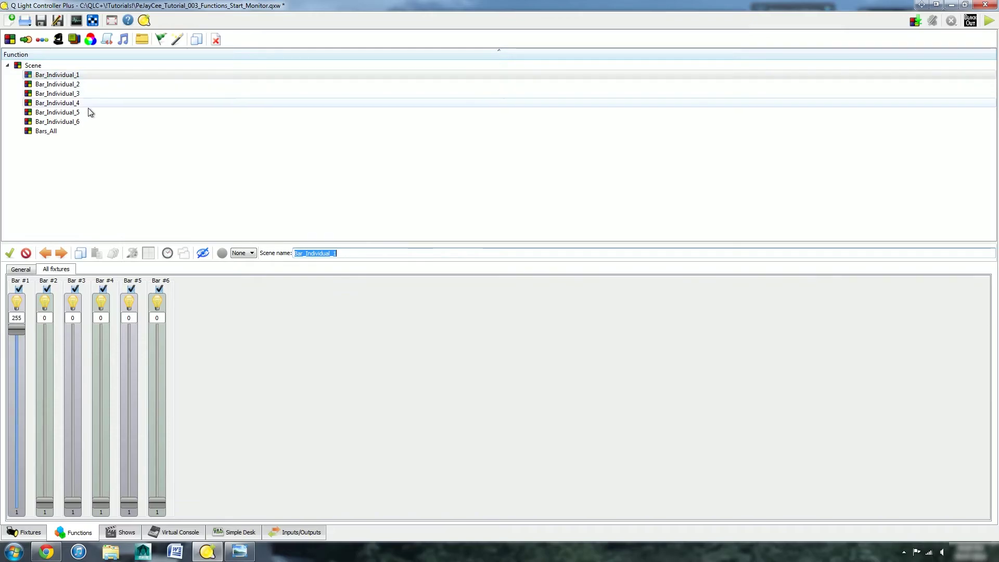
- Create a new chaser and name it Bar_Run
click(25, 39)
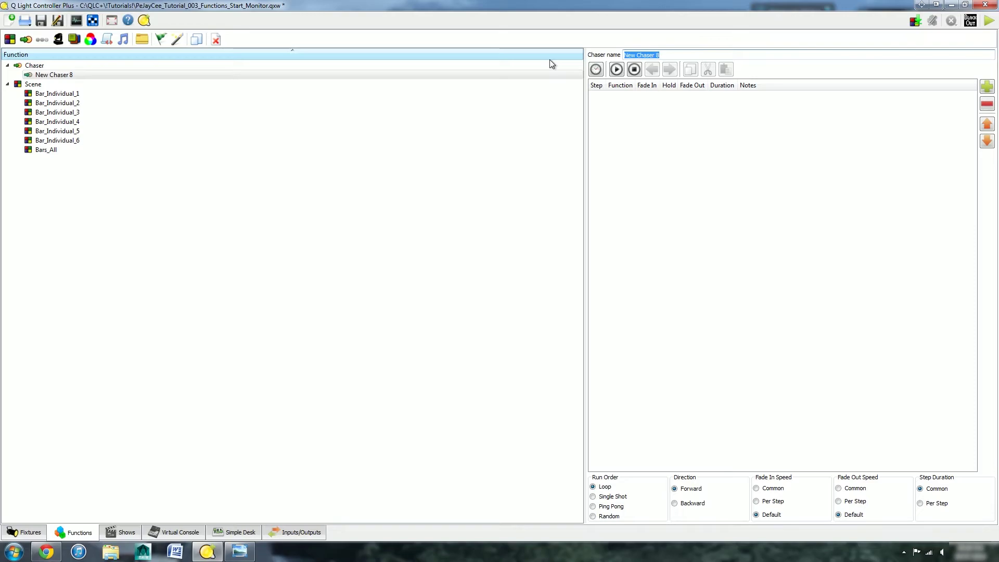
text(Ba)
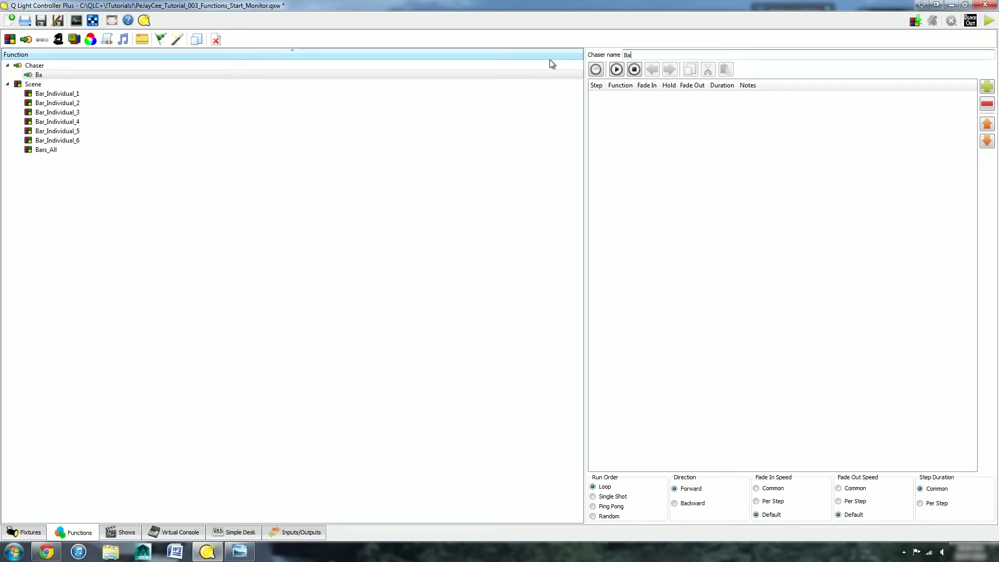
text(r_Run)
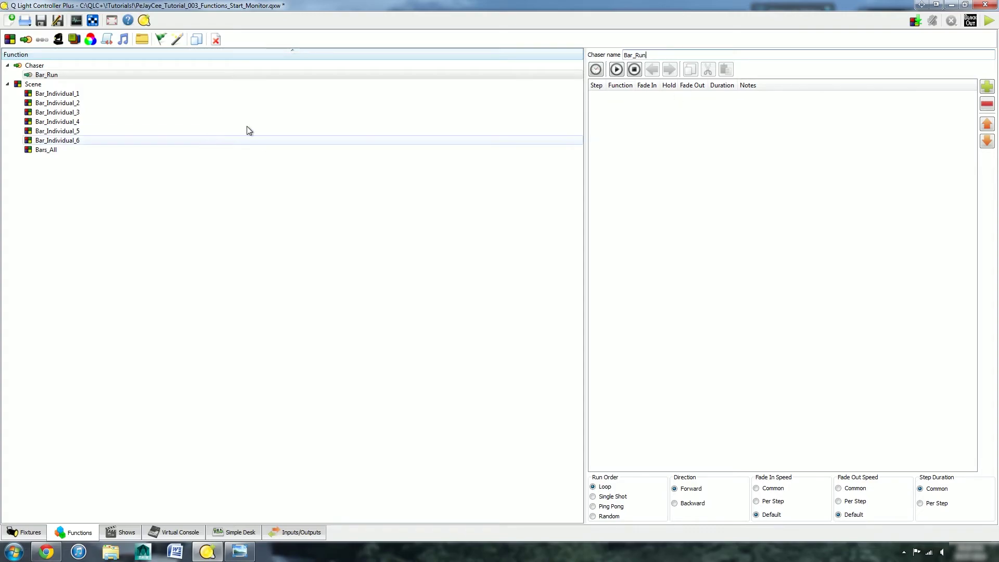
- Add scenes Bar_Individual_1 through Bar_Individual_6 as the chaser's six steps
click(987, 87)
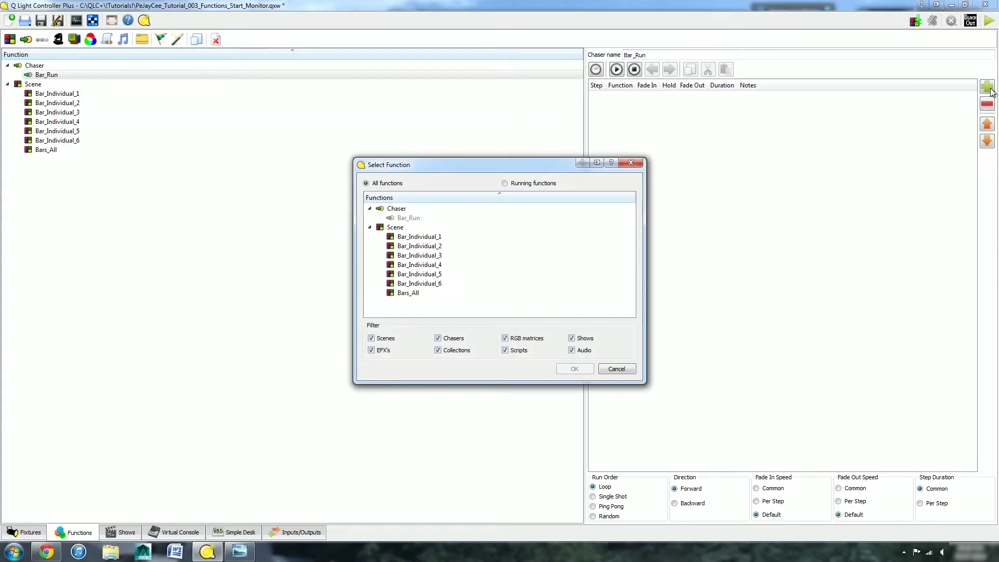
click(420, 237)
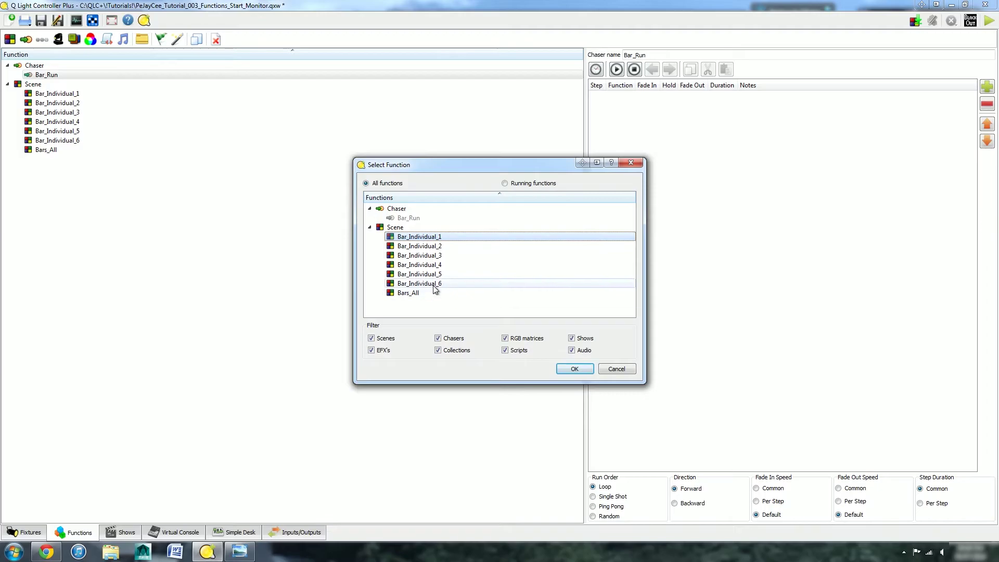
shift+click(437, 284)
click(583, 372)
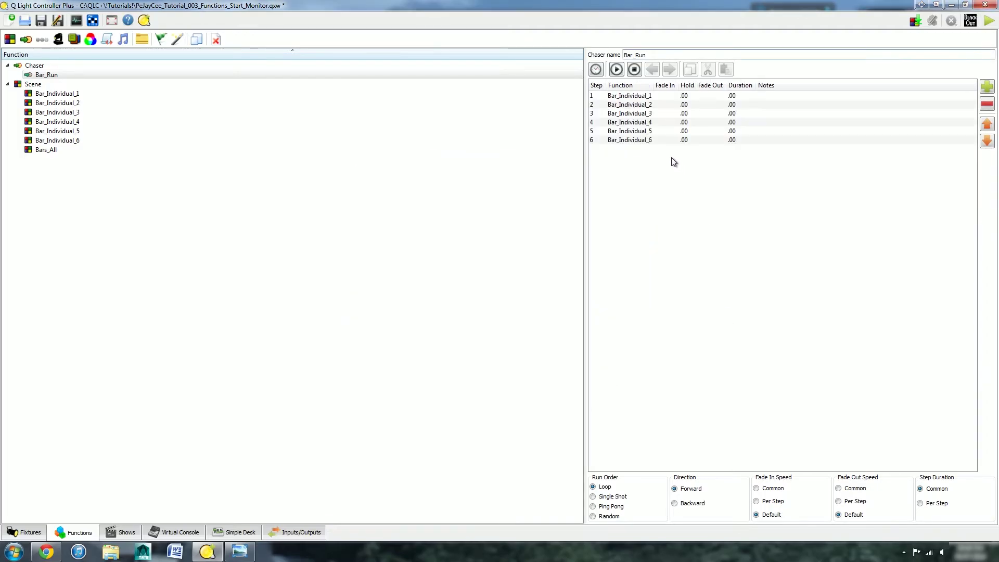
- Move the Bar_Individual_1 step down the order, then return it to first place
click(642, 97)
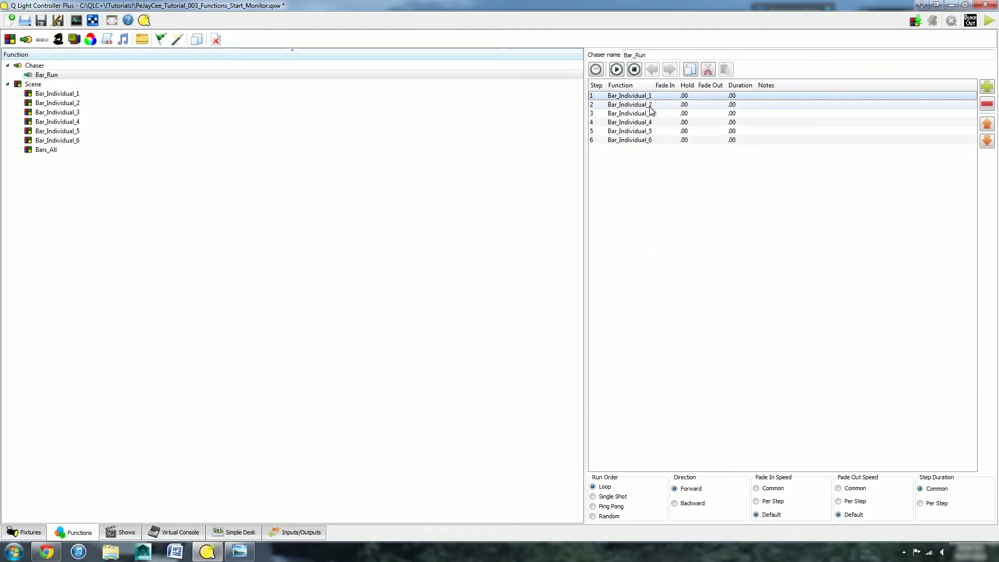
click(988, 142)
click(988, 141)
click(988, 141)
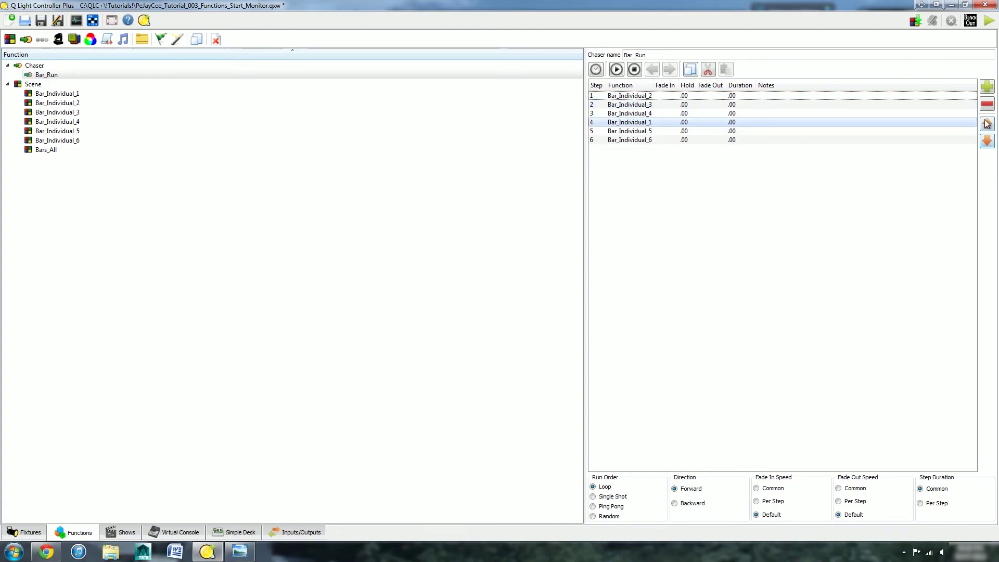
click(987, 124)
click(988, 123)
click(987, 124)
click(734, 104)
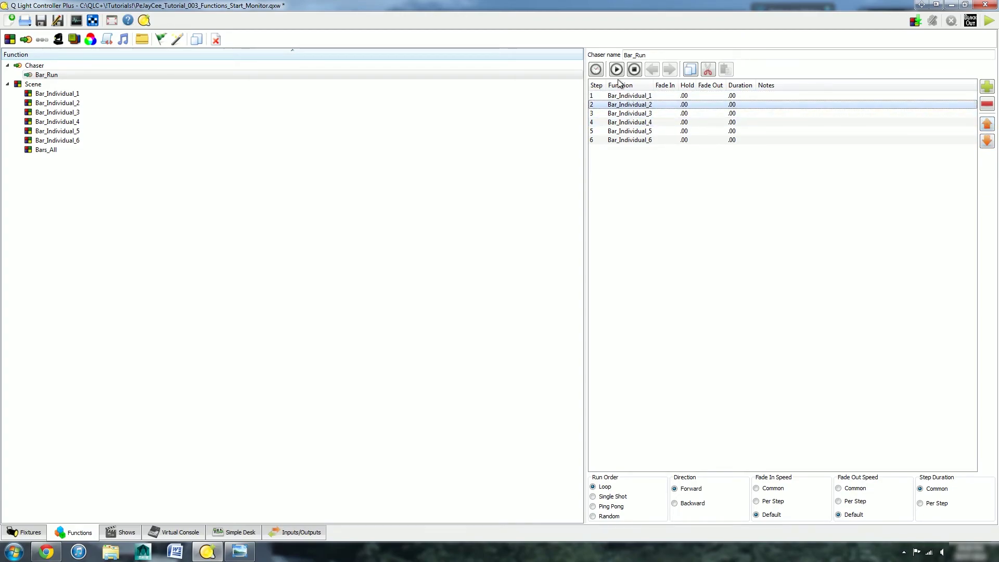
- Place the Fixture Monitor beside Bar_Run, play the chaser to watch the bars light, then stop it
drag(0, 179, 327, 80)
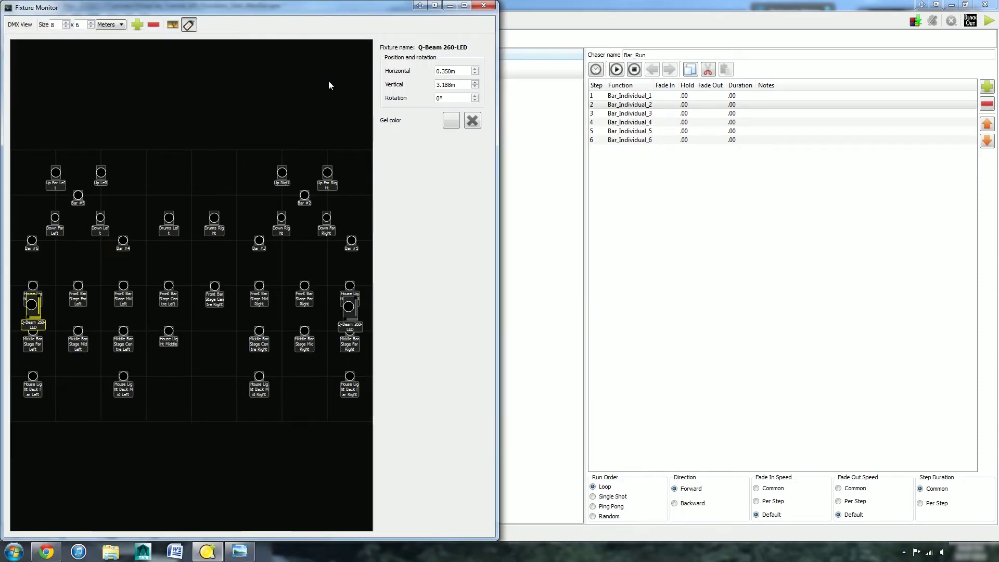
click(616, 69)
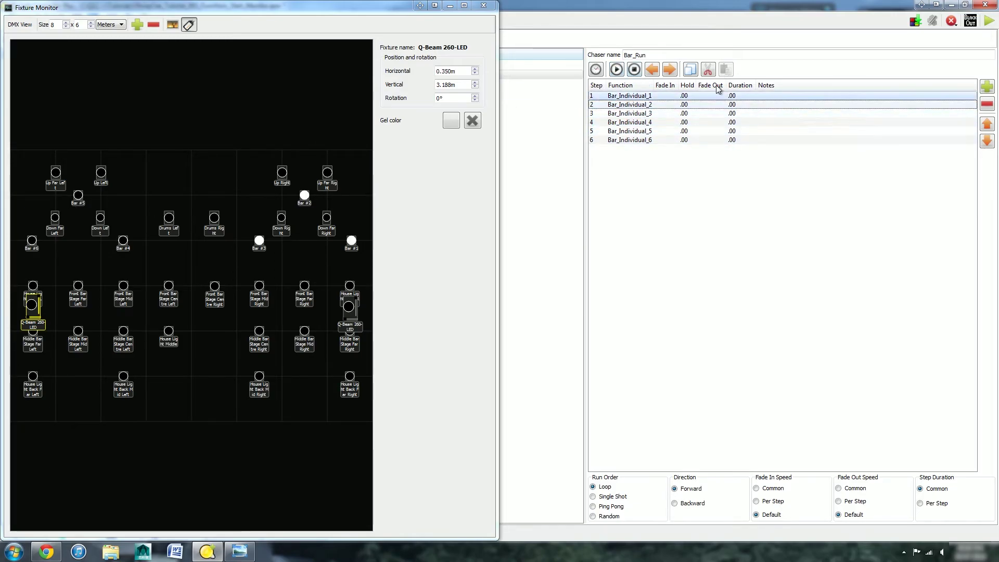
click(634, 69)
- In the speed dials, set Fade In and Fade Out Speed to Common for all steps
click(596, 69)
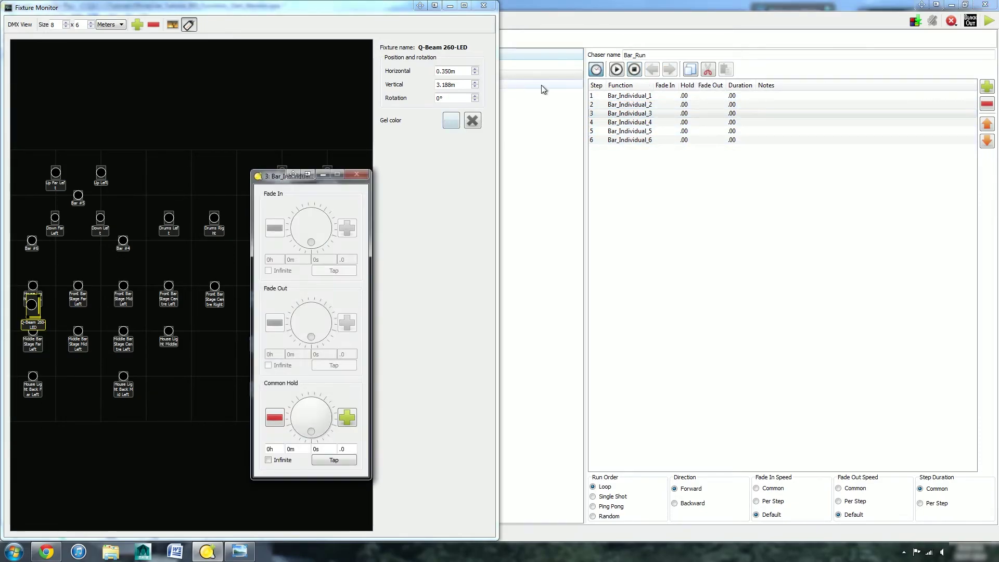
drag(289, 176, 412, 151)
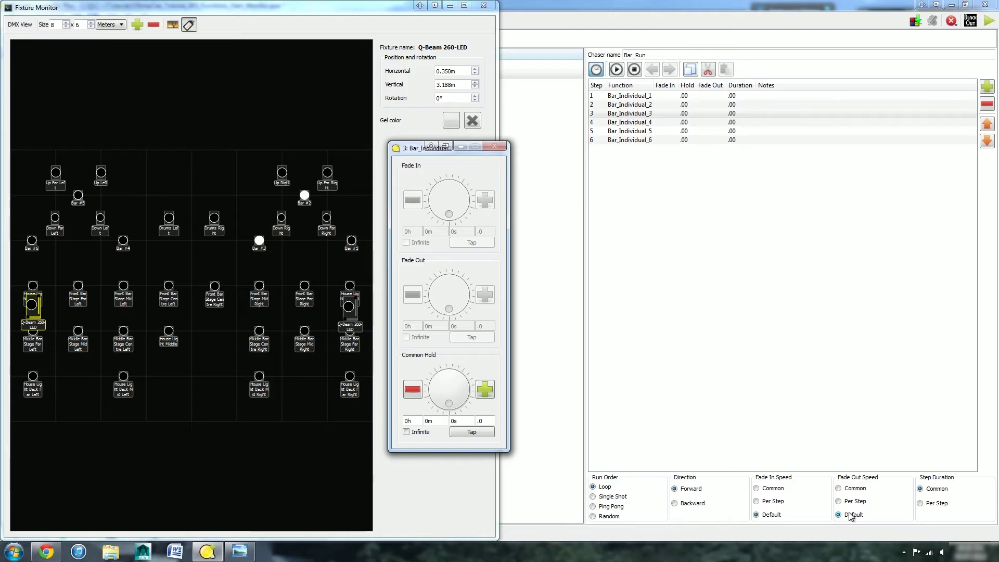
click(778, 489)
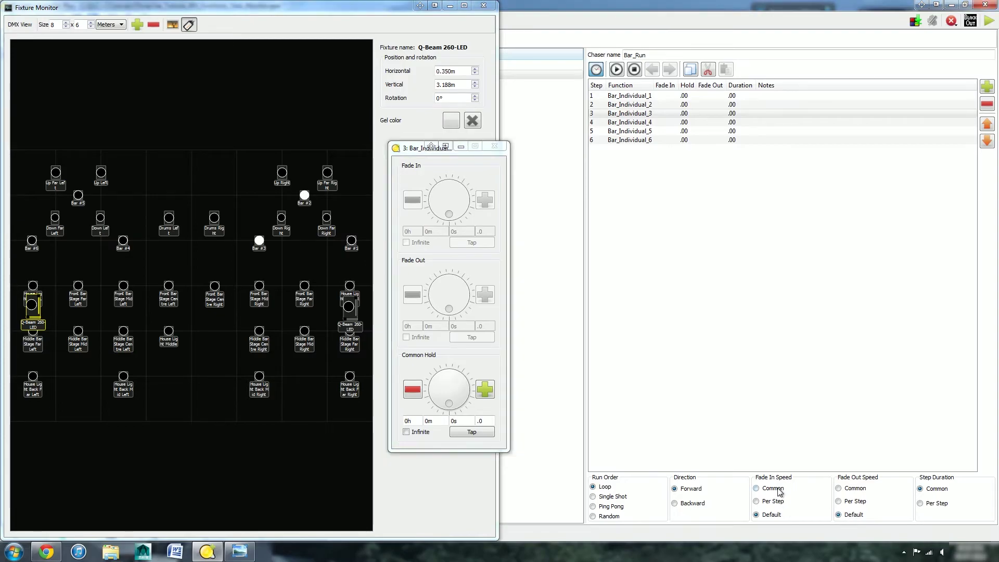
click(856, 490)
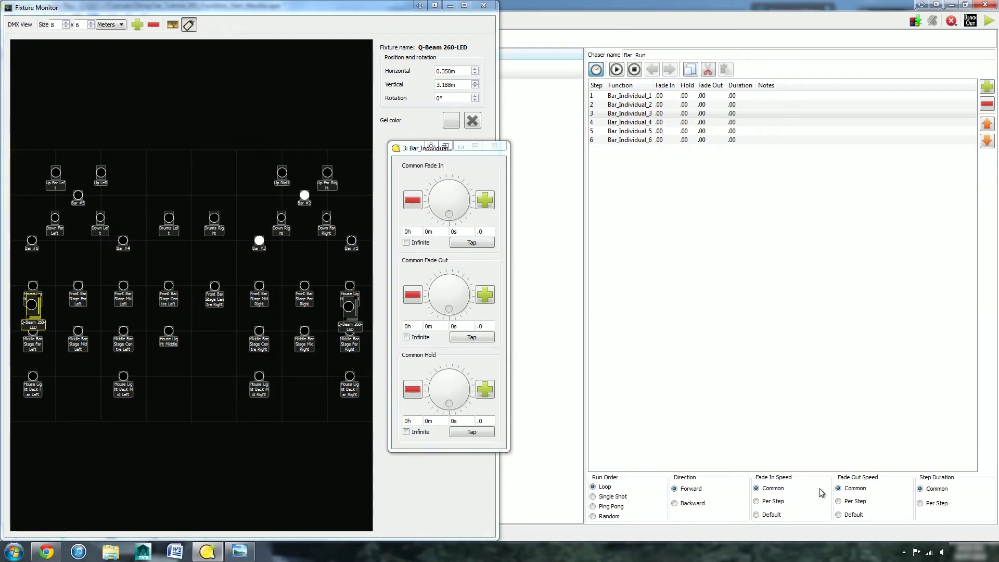
click(774, 503)
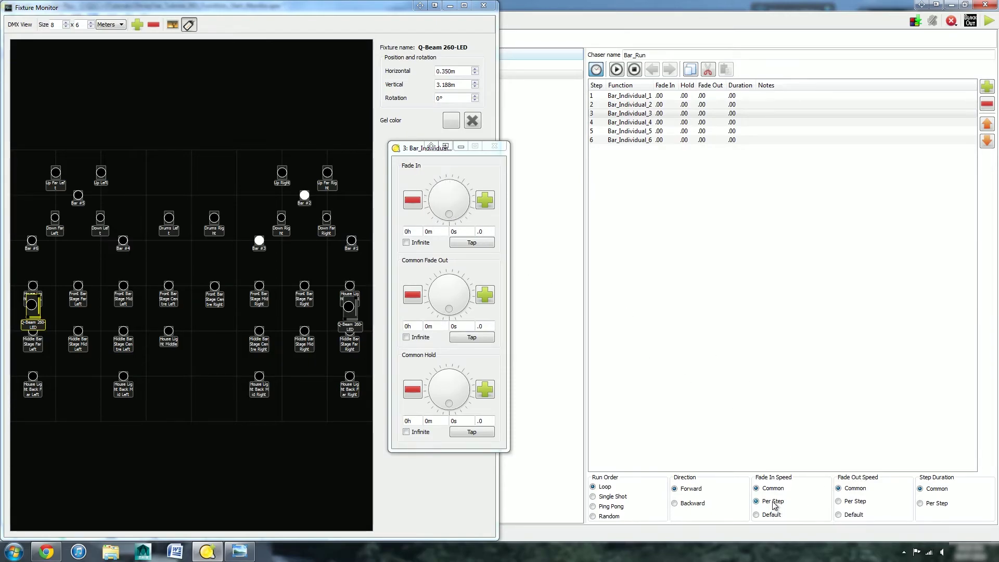
click(853, 502)
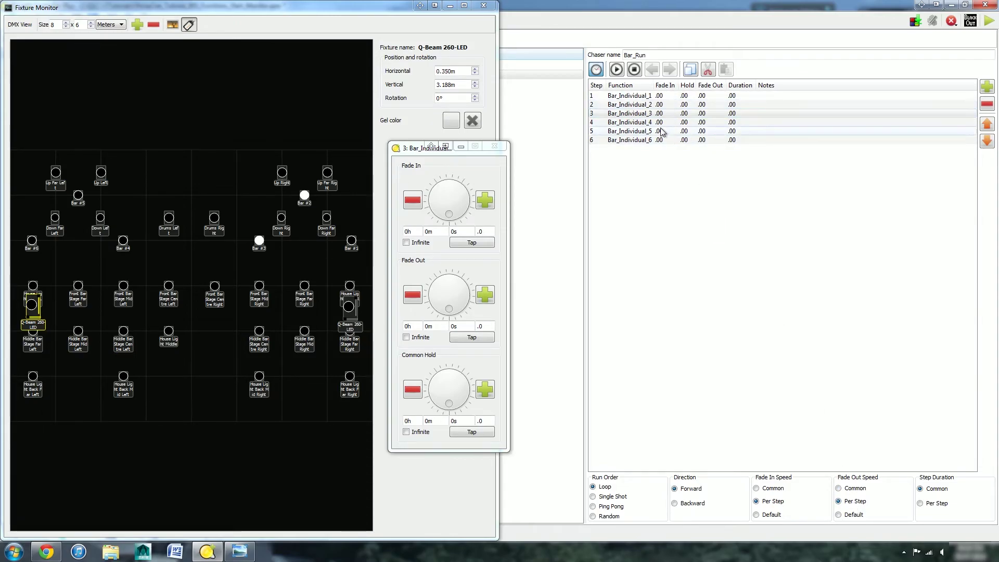
click(771, 488)
click(856, 489)
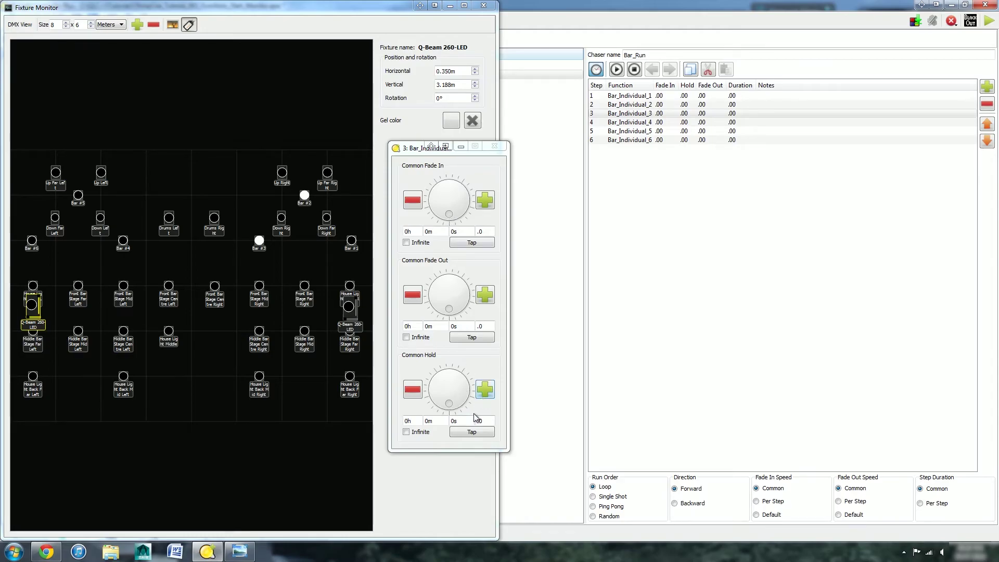
- Set the common fade in and fade out to 1 second and a 2-second step duration
click(485, 397)
double_click(488, 394)
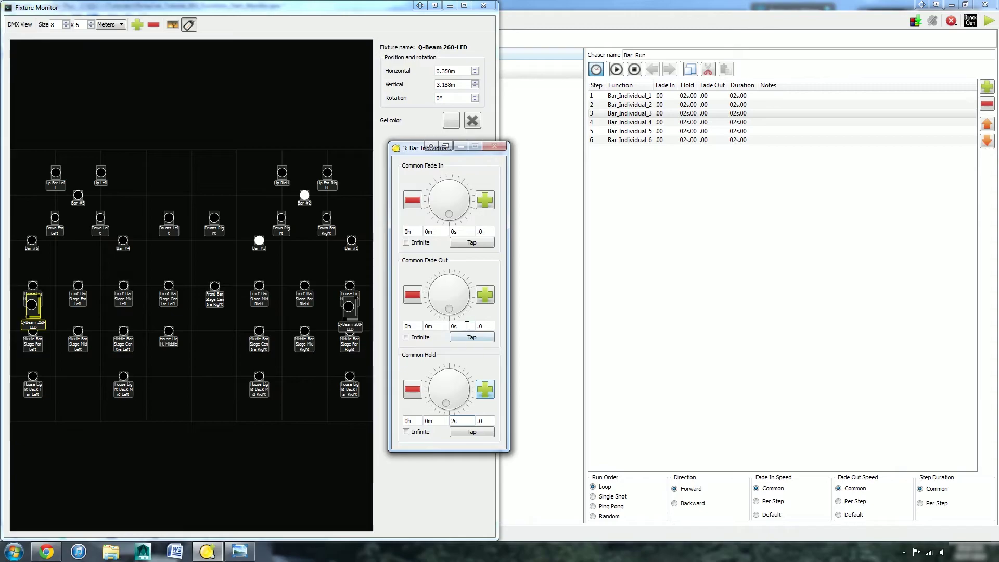
click(485, 294)
click(488, 202)
- Restore the Fixture Monitor to normal size and play Bar_Run with its new timings
click(660, 260)
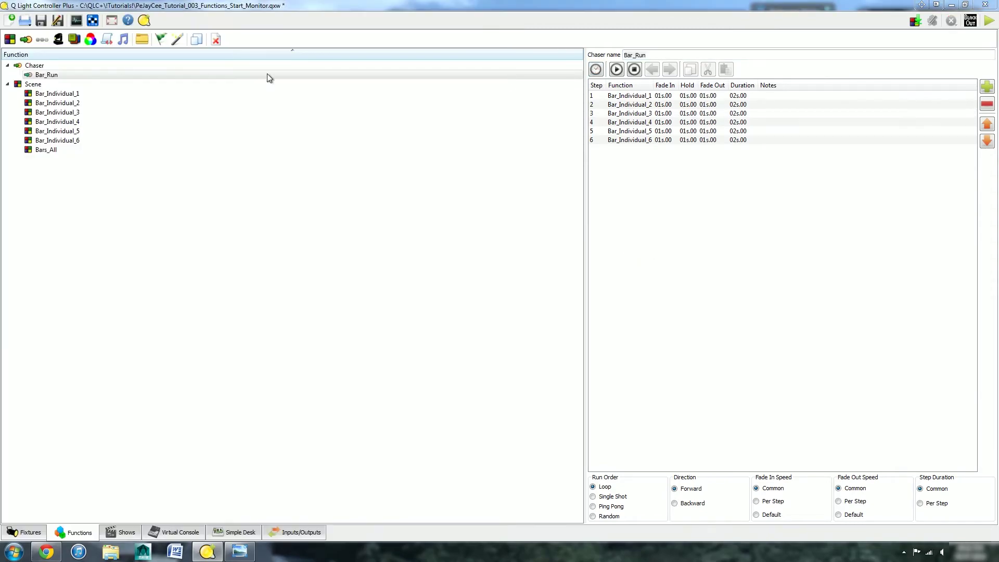
click(76, 20)
double_click(445, 39)
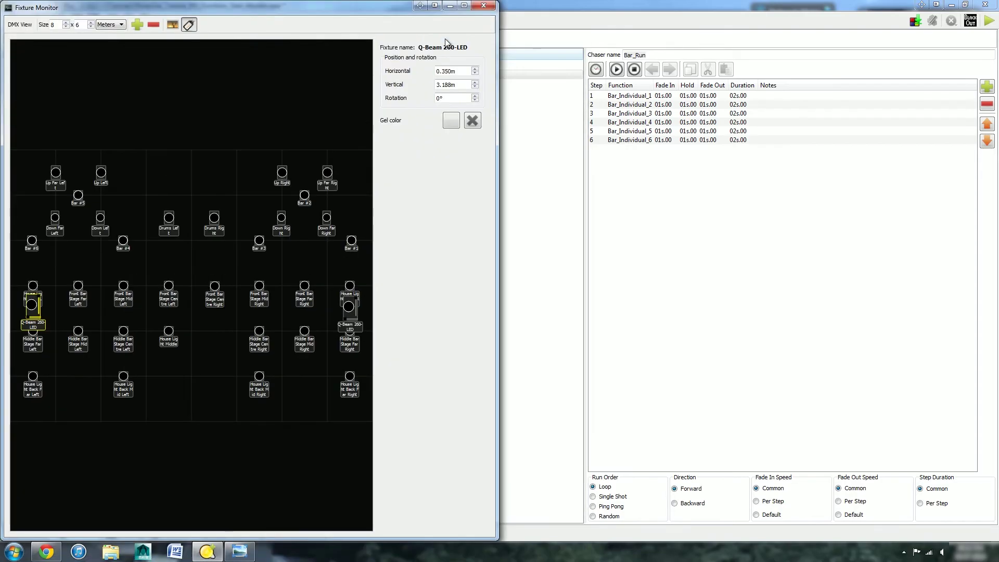
click(619, 73)
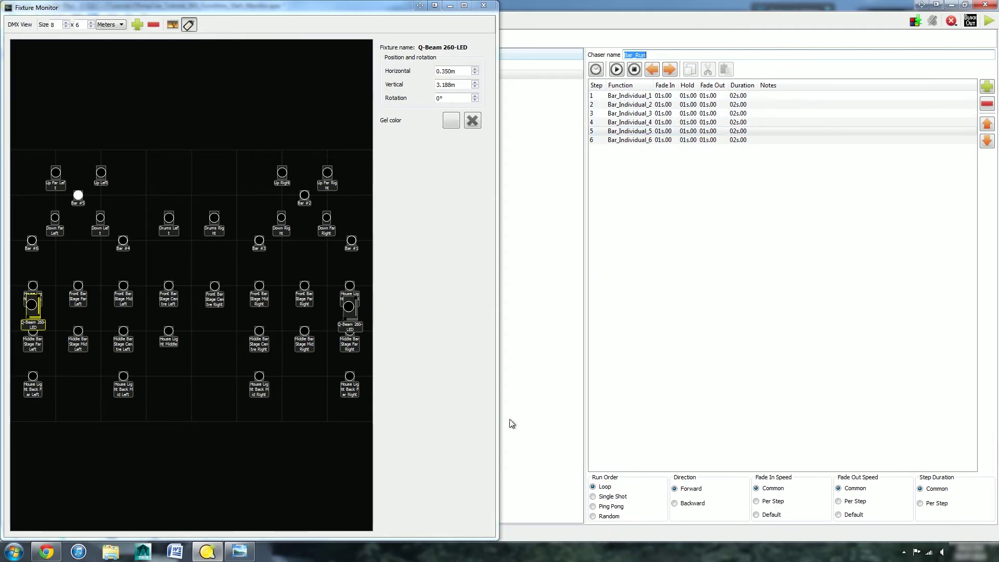
- Set the common fade in and fade out to 0.5 seconds
click(596, 70)
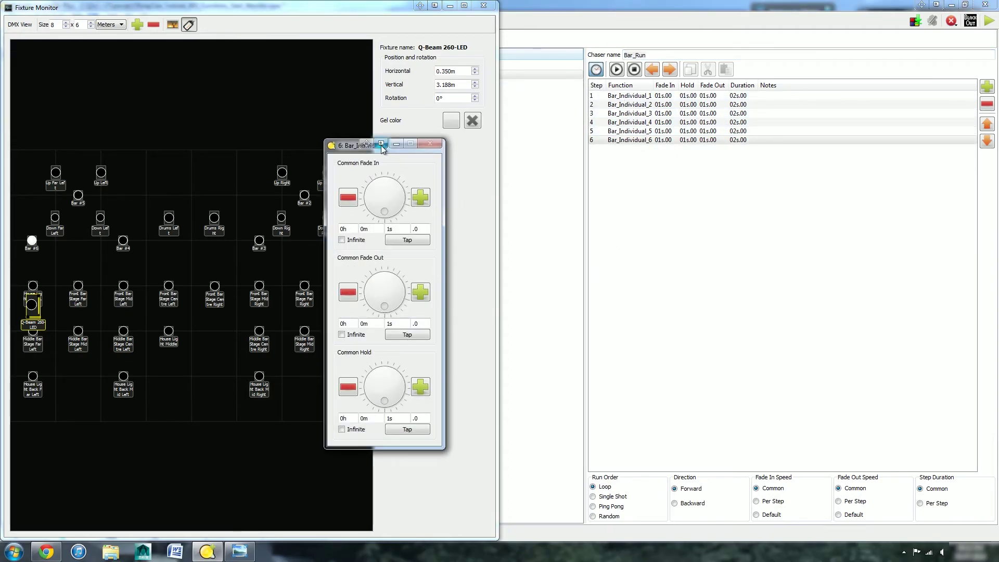
drag(380, 149, 457, 158)
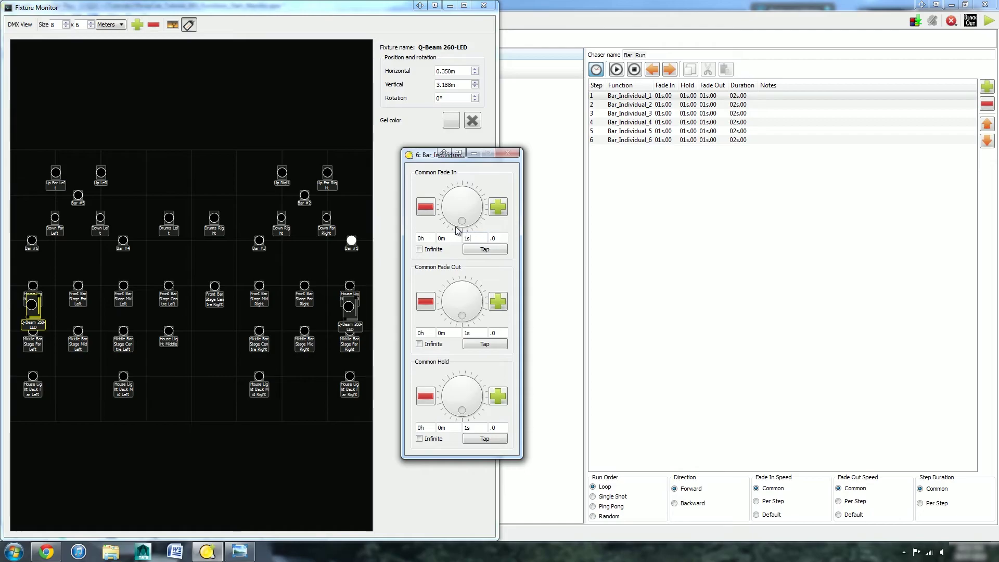
scroll(450, 229, down, 1)
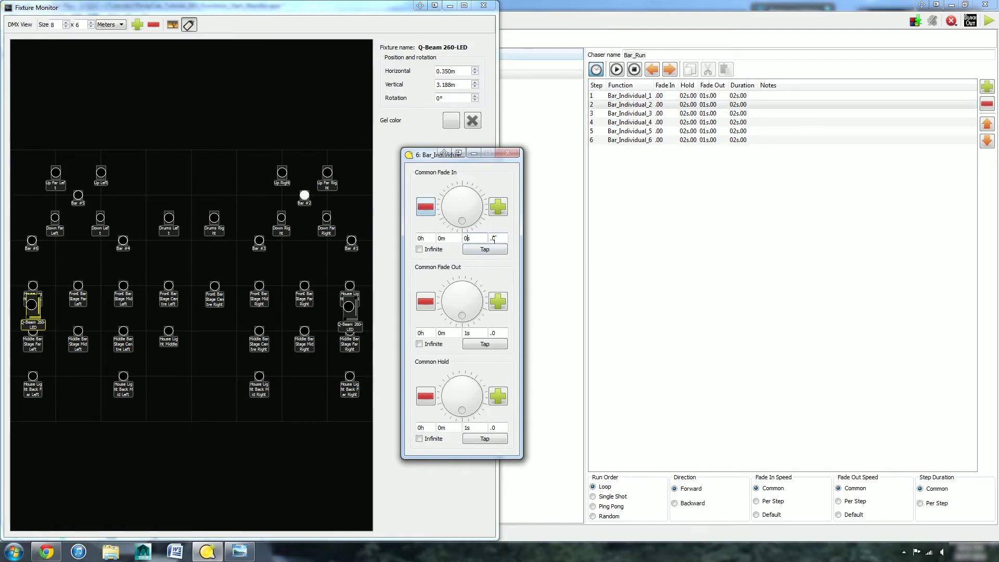
click(496, 240)
text(5)
click(495, 333)
text(5)
click(467, 333)
text(0)
- Set the common hold to 0.5 seconds
click(468, 428)
text(0)
click(508, 428)
text(5)
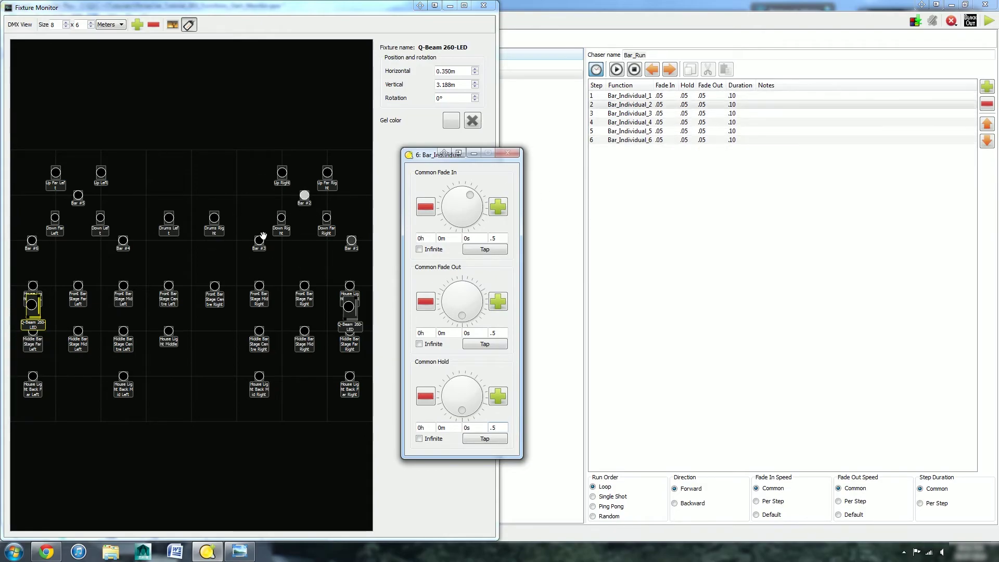
- Preview Bar_Run running Backward, then set its direction back to Forward
click(474, 153)
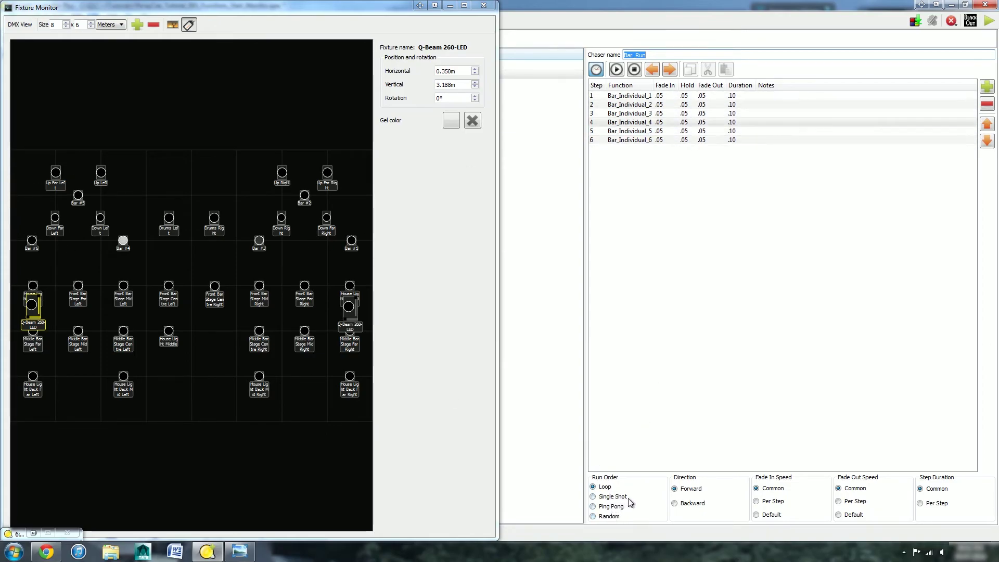
click(692, 504)
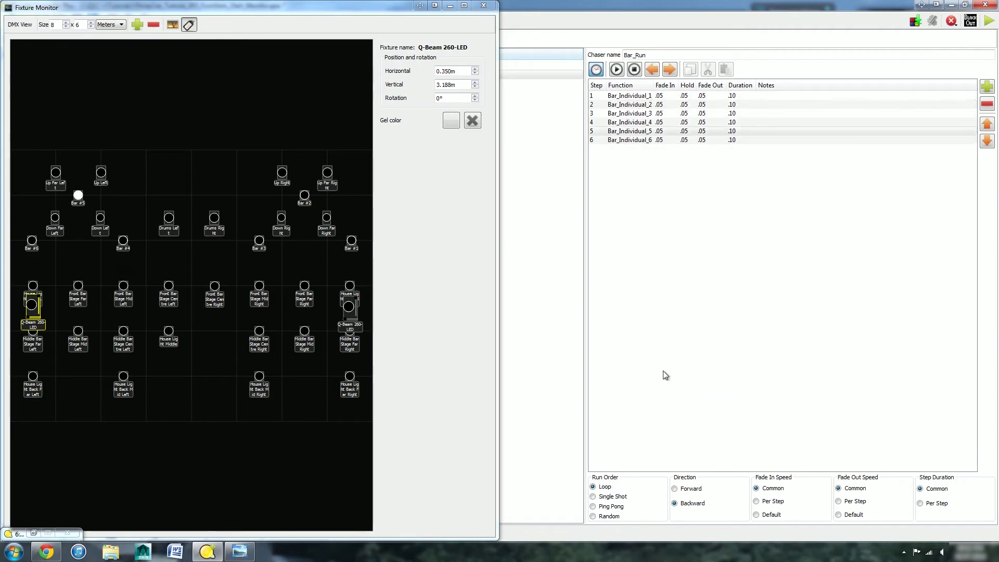
click(691, 489)
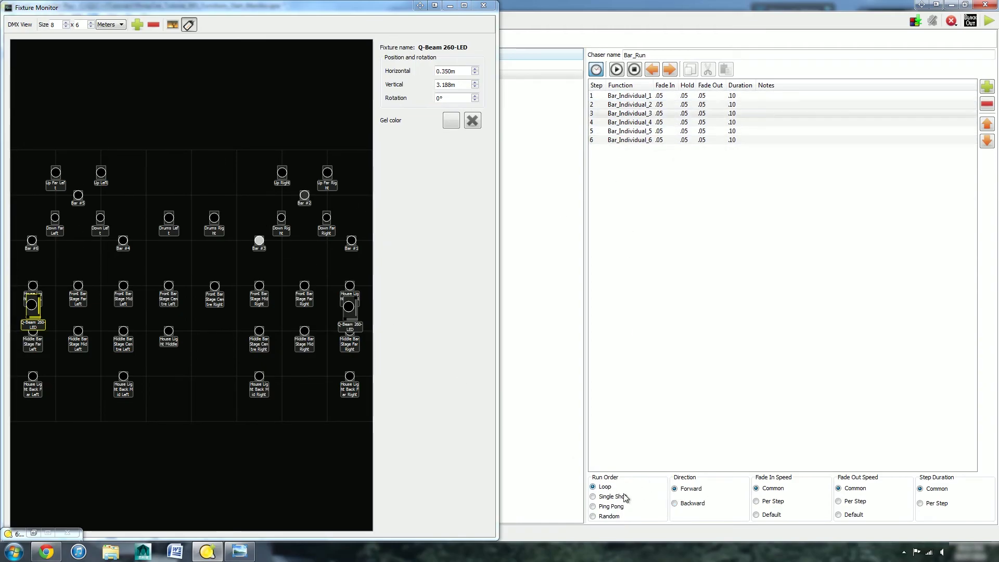
- Try Single Shot and Ping Pong, then leave run order on Random and stop the chaser
click(623, 499)
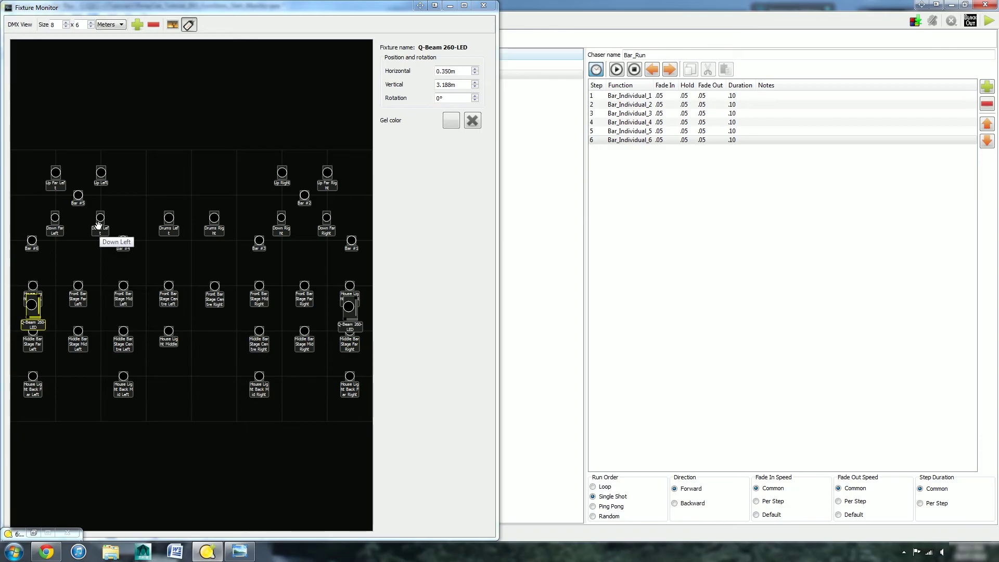
click(614, 507)
click(616, 71)
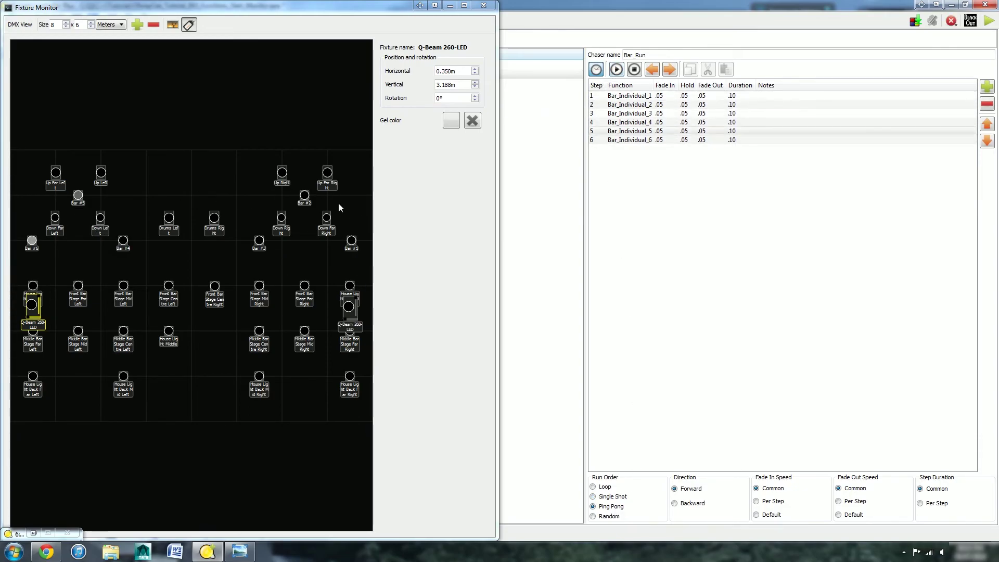
click(606, 516)
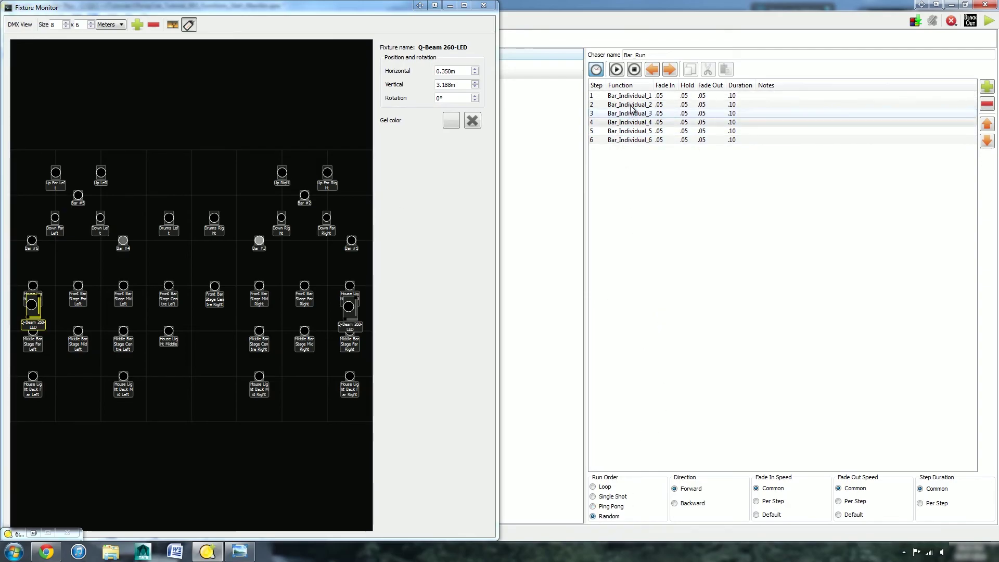
click(634, 72)
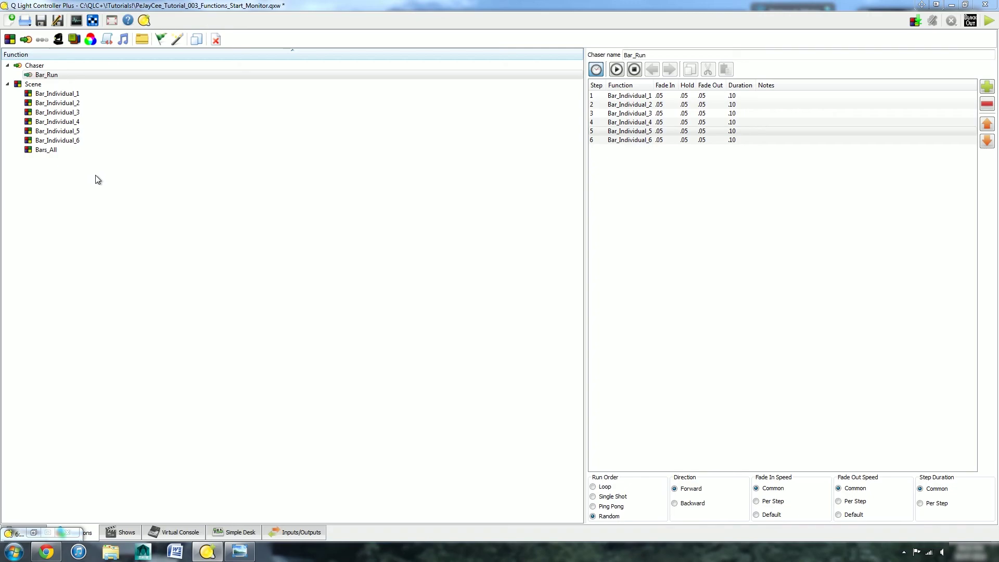
- Create New EFX 9, New Collection 10 and New RGB Matrix 11 in the function list
click(59, 39)
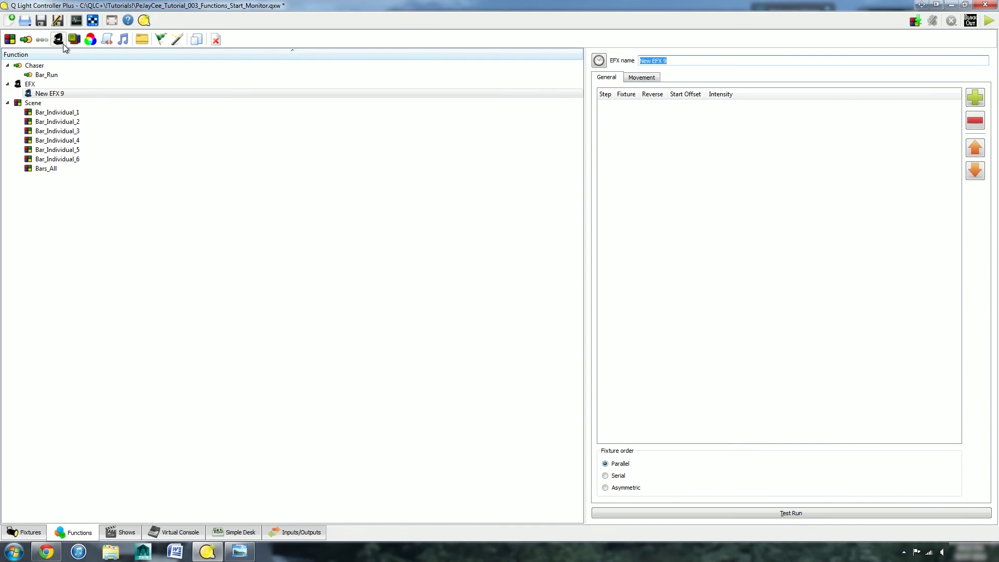
click(74, 40)
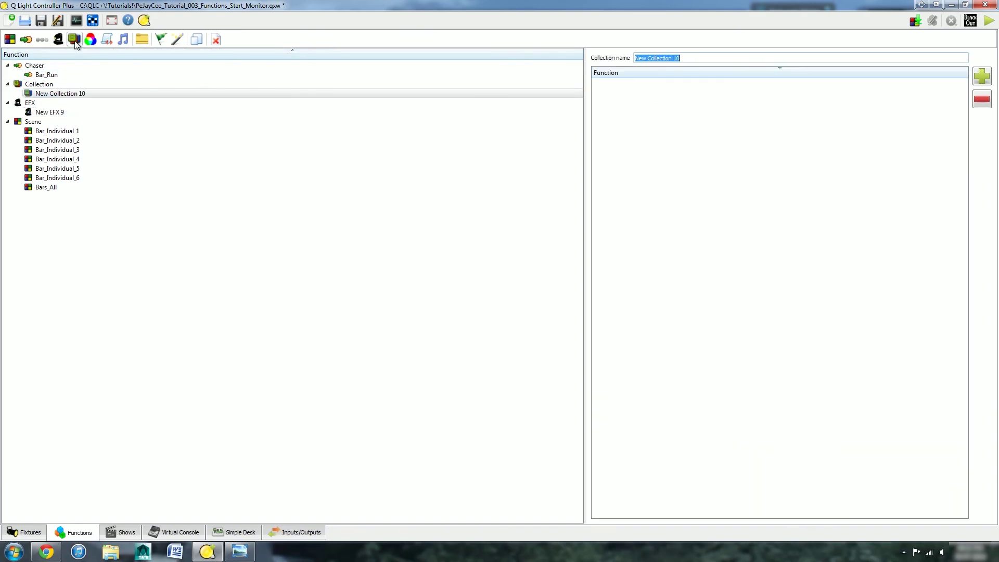
click(90, 41)
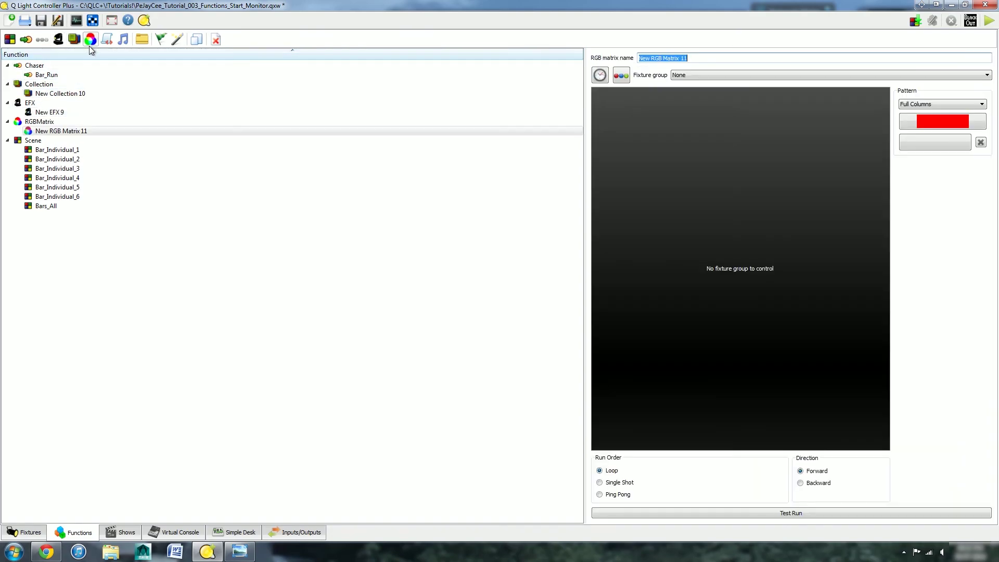